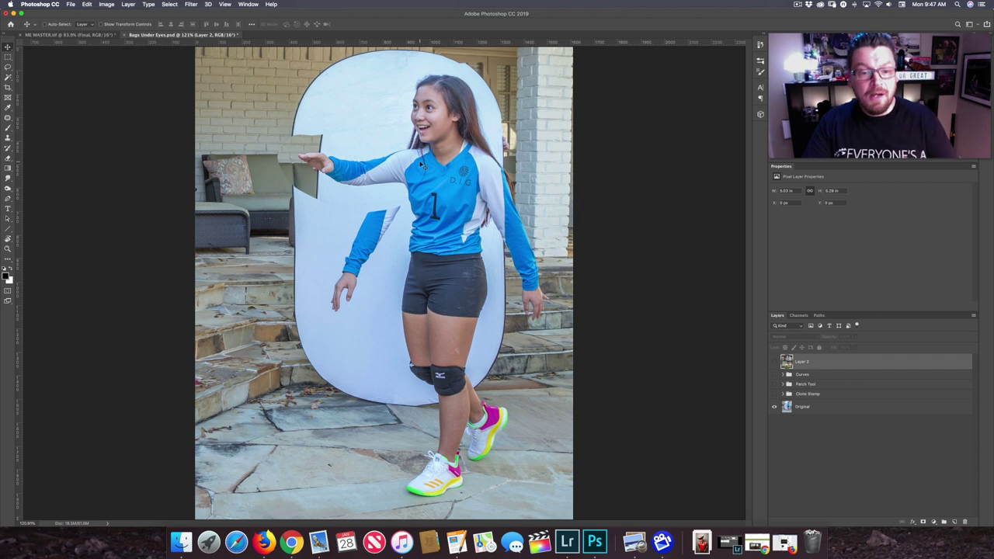
Step: Switch to the ME MASTER.tif document and compare the portrait with the Final group shown and hidden
click(67, 35)
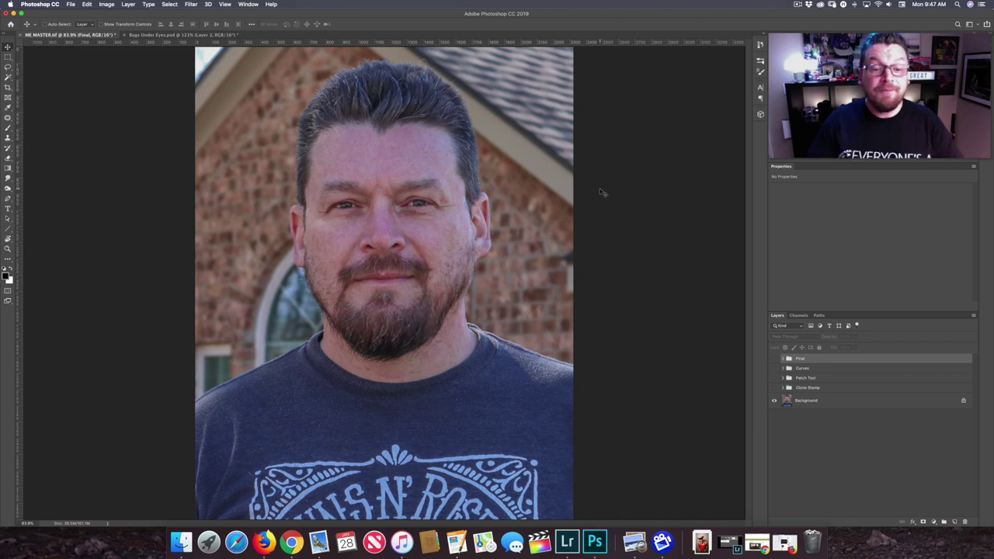
click(774, 360)
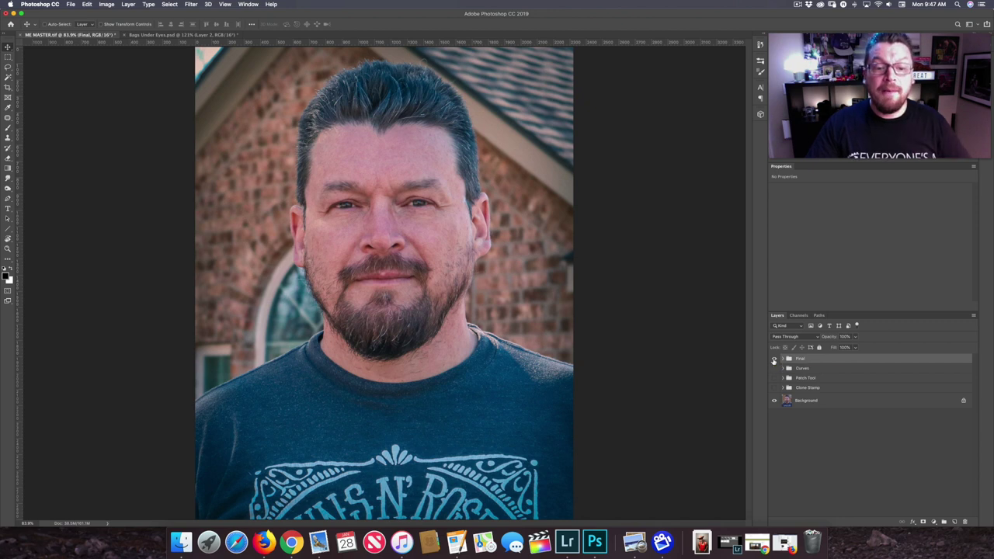
click(773, 360)
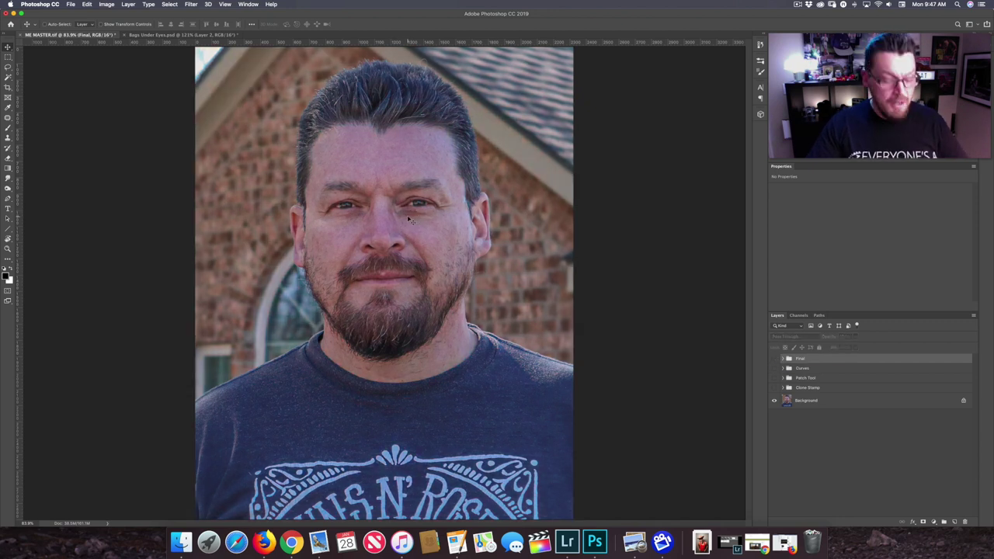
Step: Examine the under-eye area up close, previewing the Clone Stamp, Patch Tool and Curves groups one at a time
scroll(412, 221, up, 5)
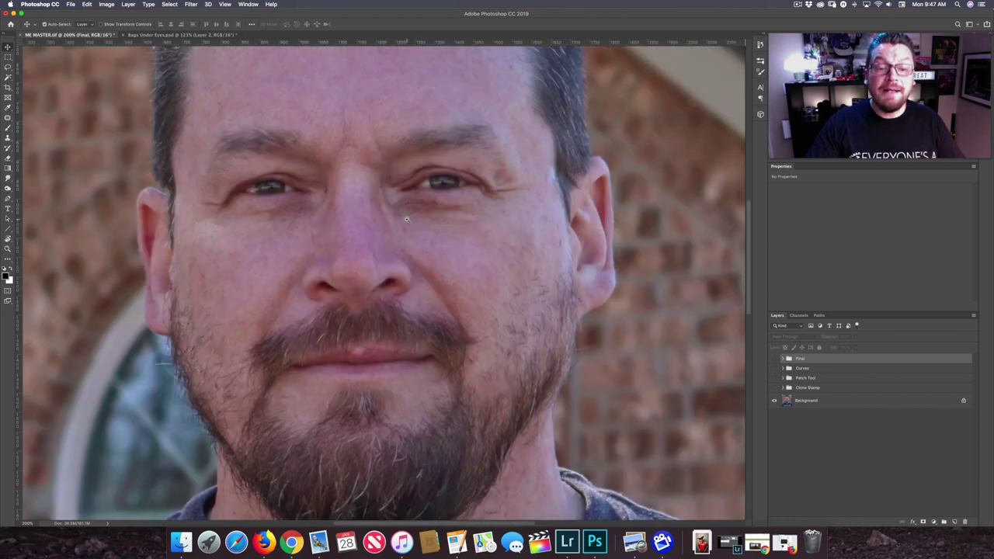
scroll(422, 285, up, 3)
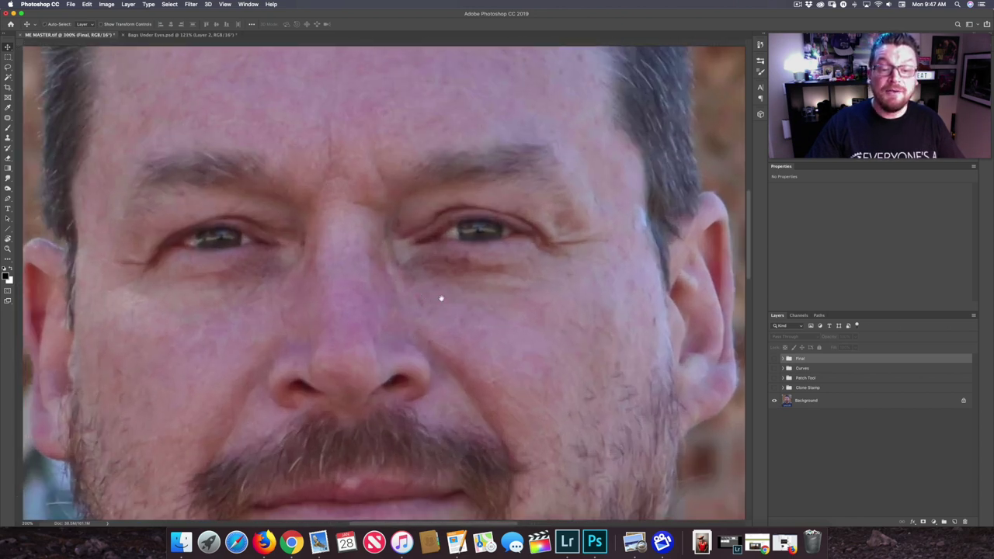
key(super+r)
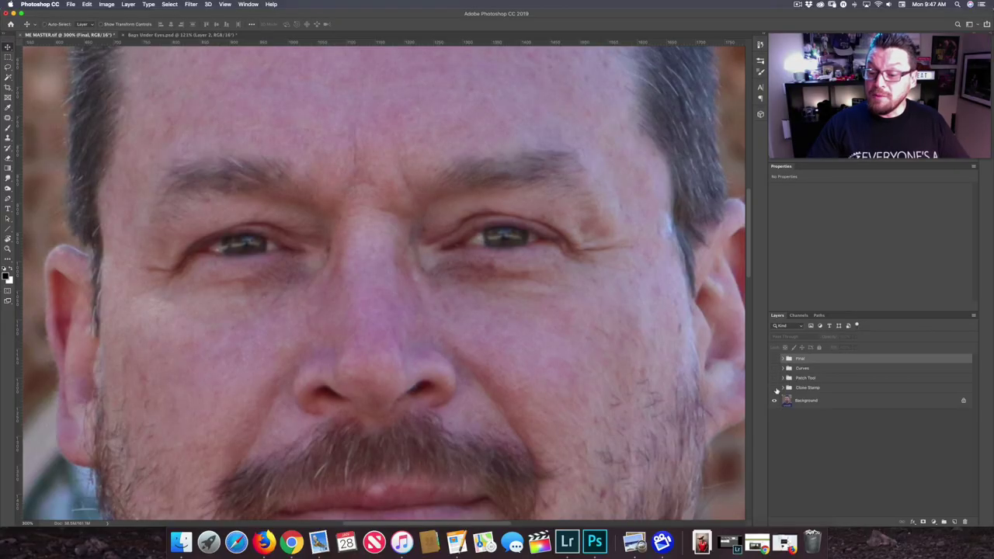
click(774, 387)
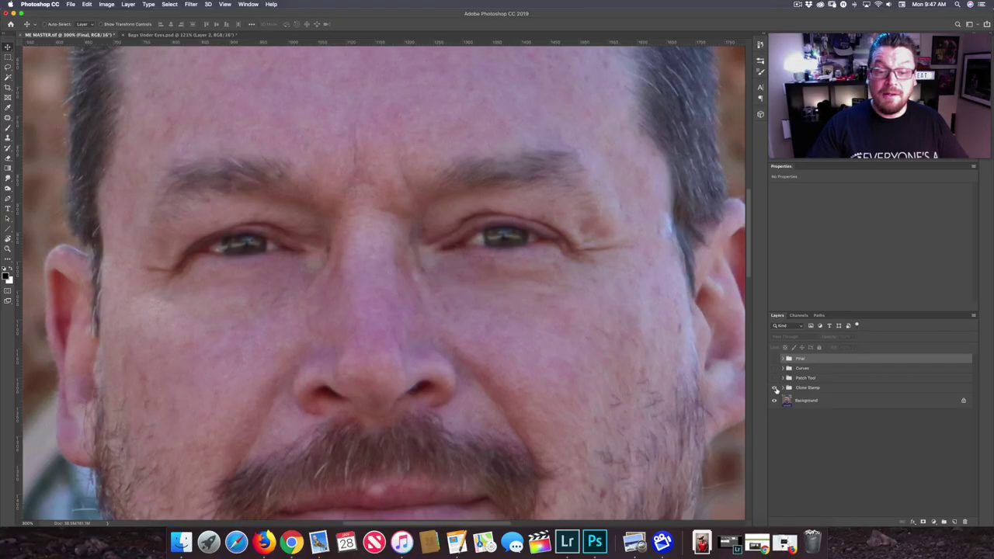
click(775, 388)
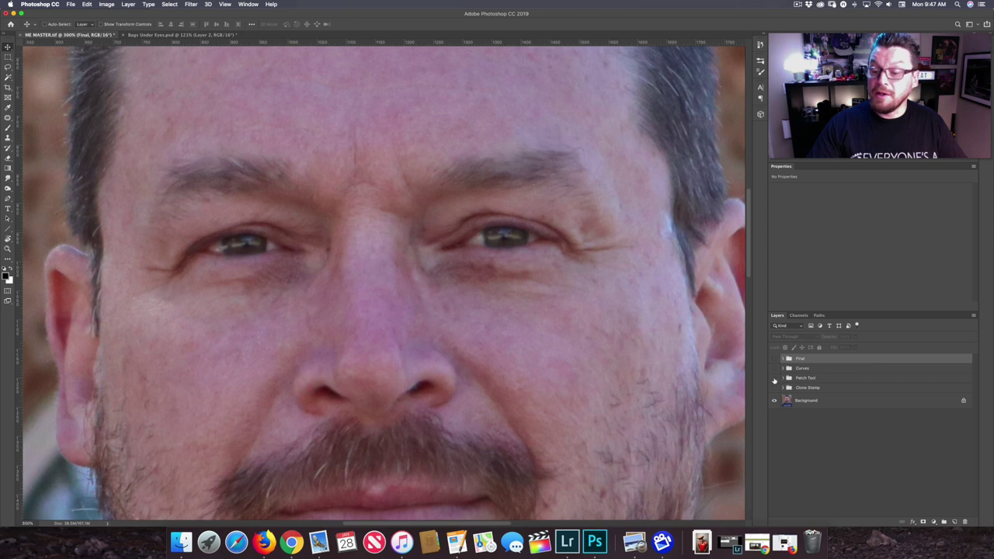
click(774, 378)
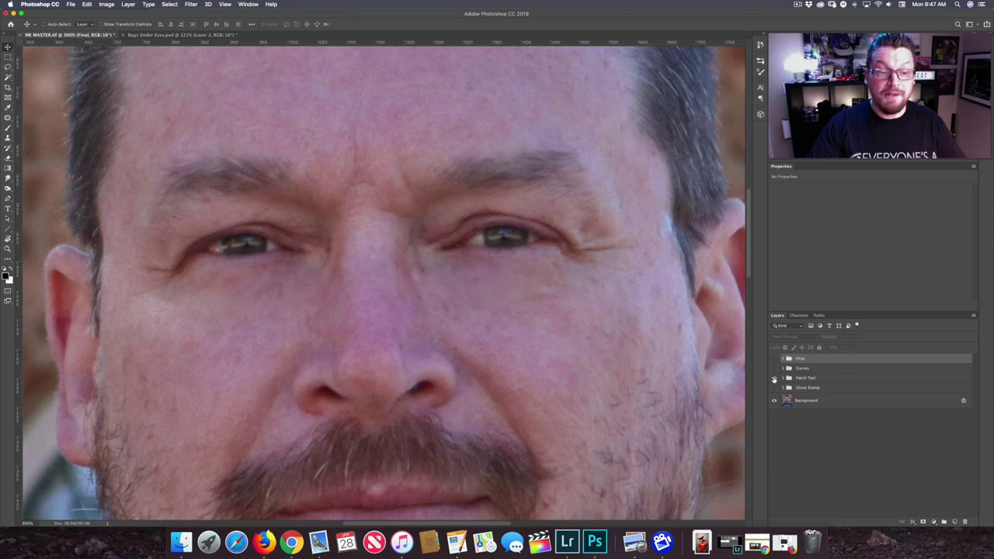
click(774, 378)
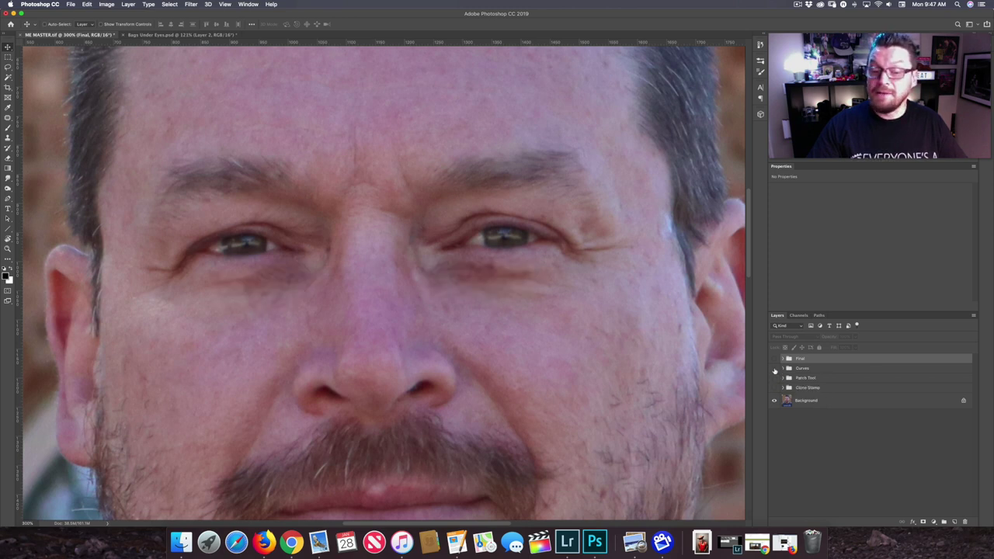
click(773, 369)
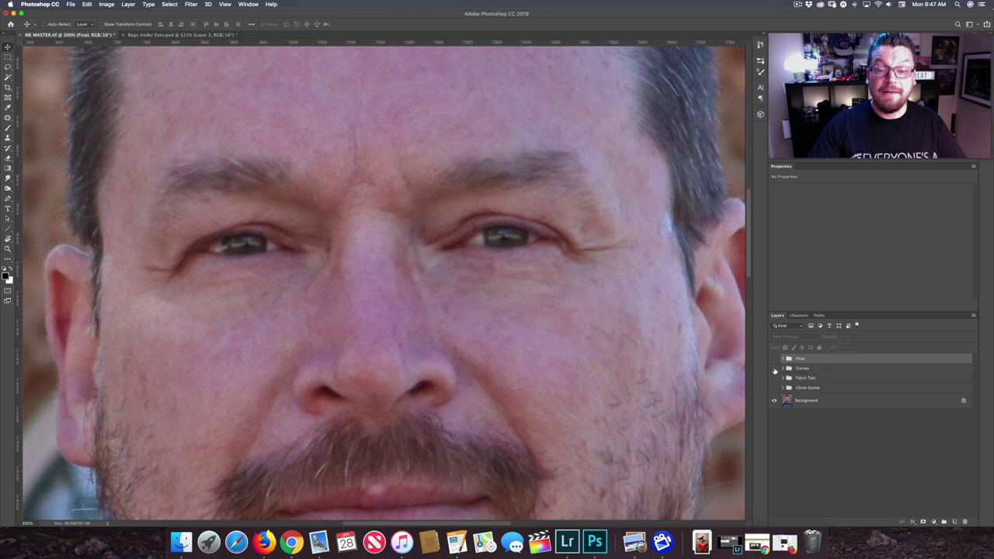
click(774, 370)
Step: Add a new empty layer directly above the Background and activate the Clone Stamp tool
click(805, 399)
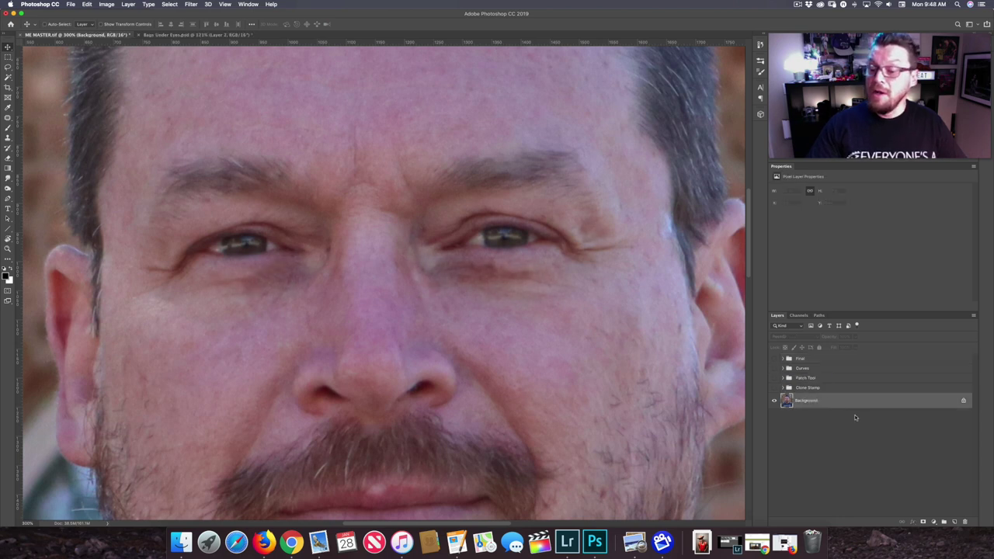
click(953, 522)
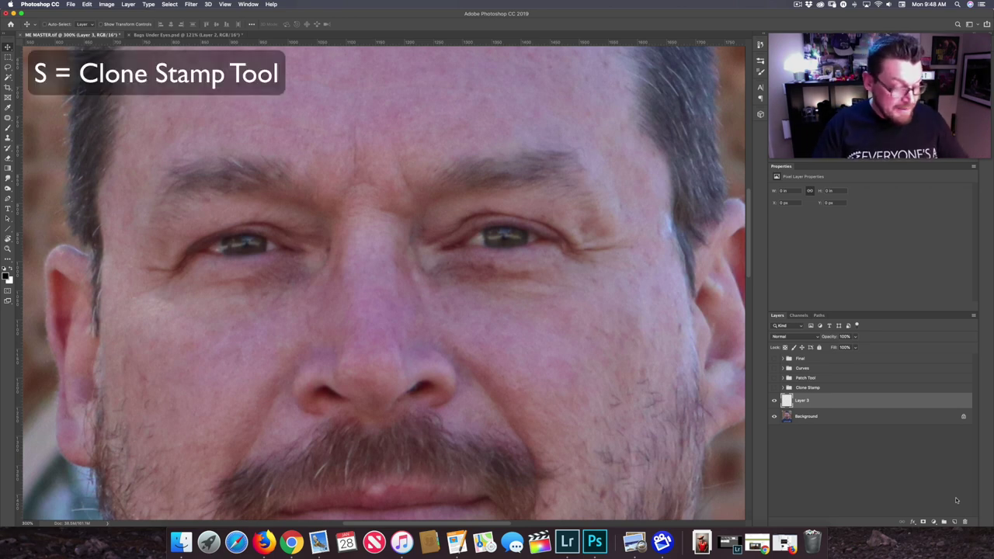
key(s)
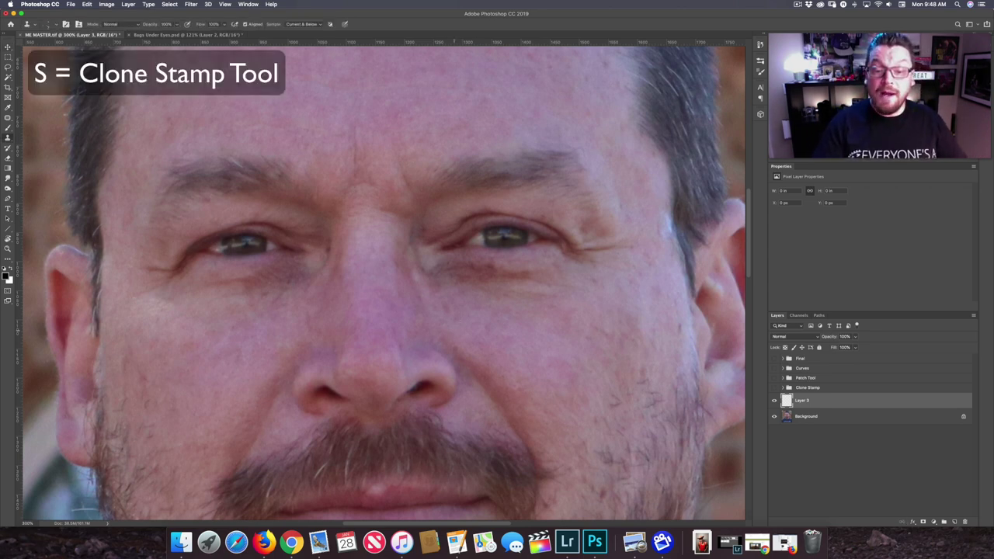
Step: Clone smooth cheek skin over the dark bags and creases under both eyes on the new layer
mouse_move(492, 326)
mouse_down()
mouse_move(512, 329)
mouse_move(512, 313)
mouse_move(492, 306)
mouse_up()
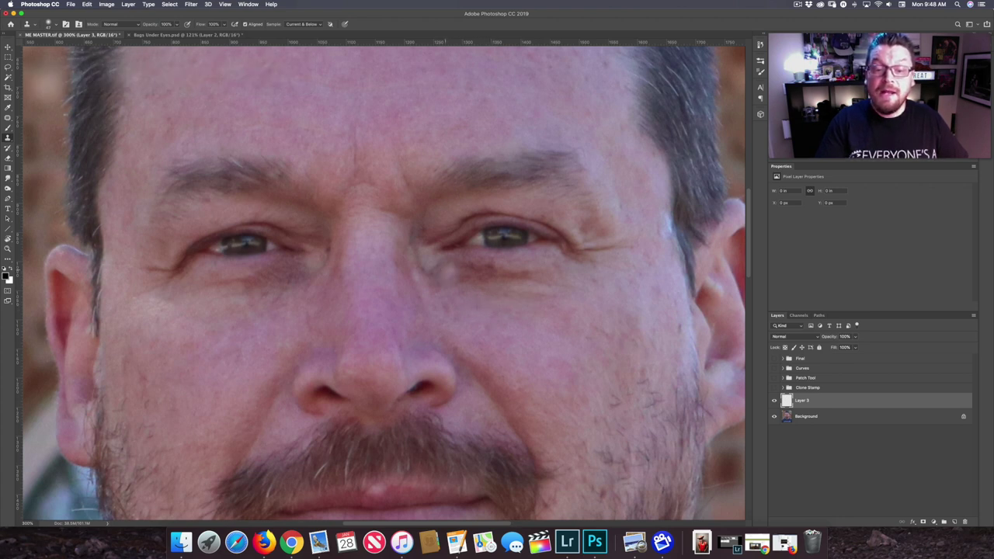
click(447, 271)
drag(453, 272, 537, 275)
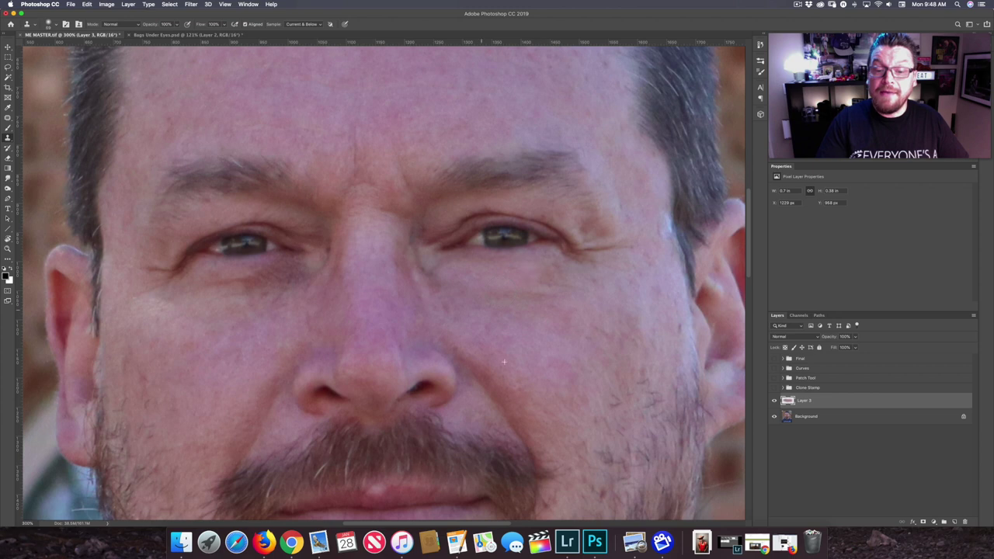
drag(539, 333, 520, 332)
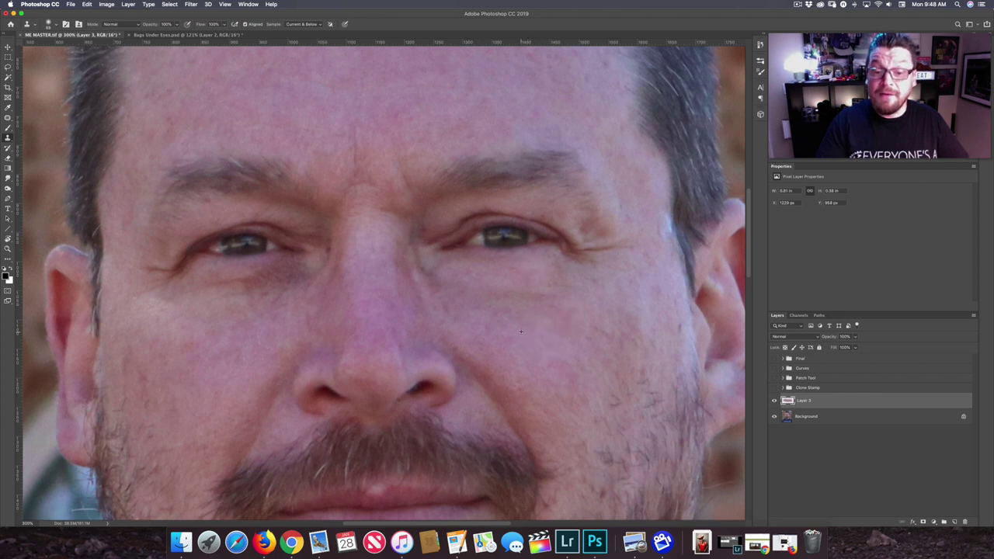
drag(492, 296, 519, 297)
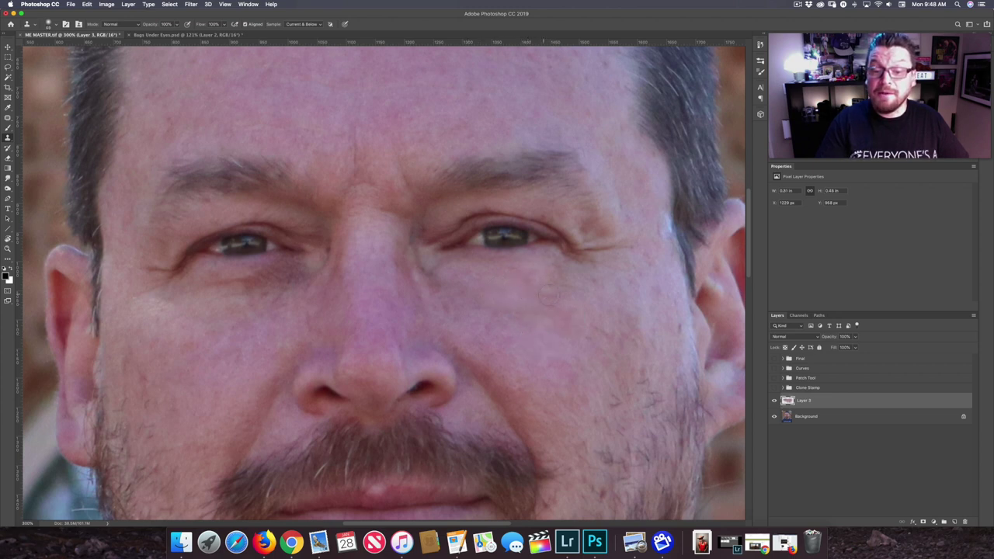
drag(584, 312, 585, 306)
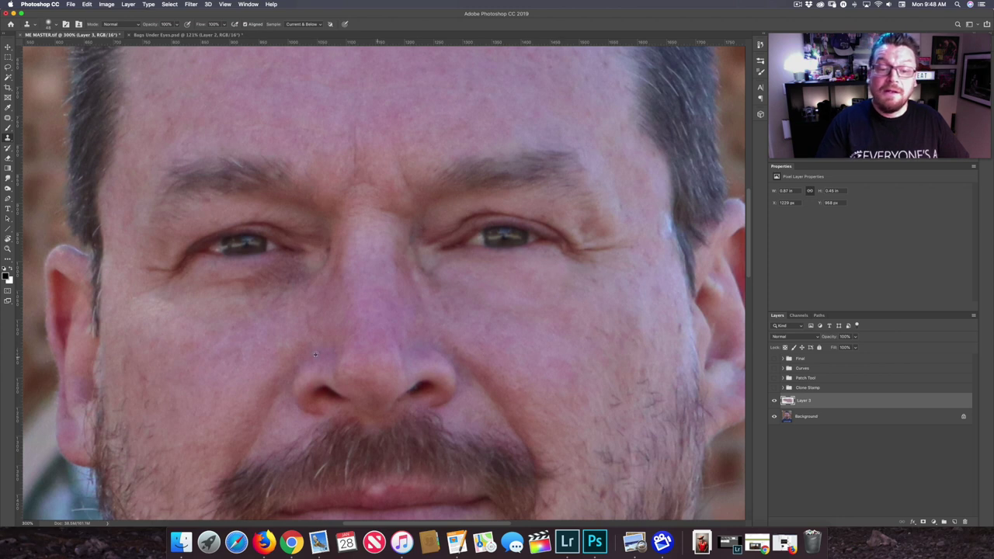
drag(260, 322, 264, 317)
mouse_move(287, 268)
mouse_down()
mouse_move(293, 283)
mouse_move(264, 273)
mouse_move(246, 286)
mouse_move(211, 283)
mouse_up()
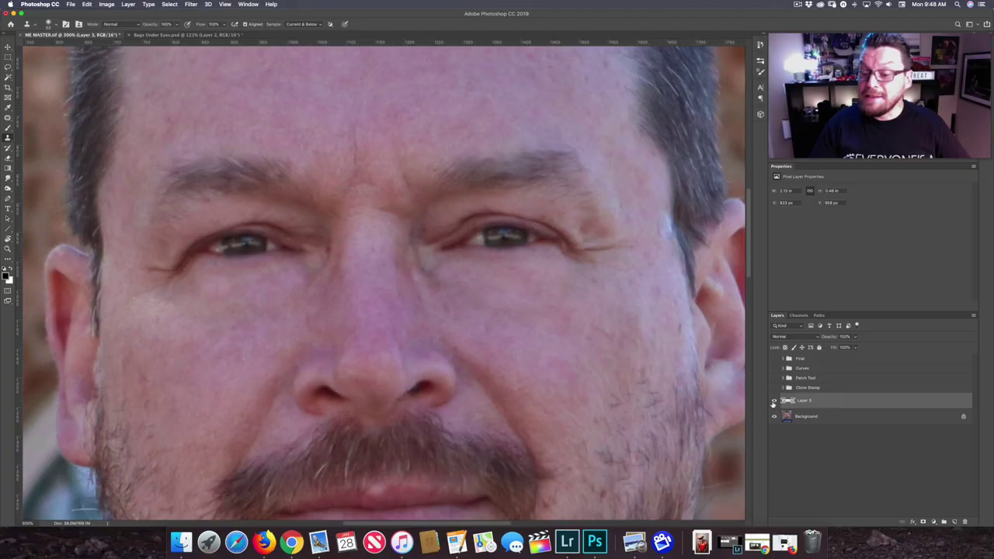
Step: Compare the portrait with and without the cloned layer and lower that layer's opacity to about 60%
click(773, 400)
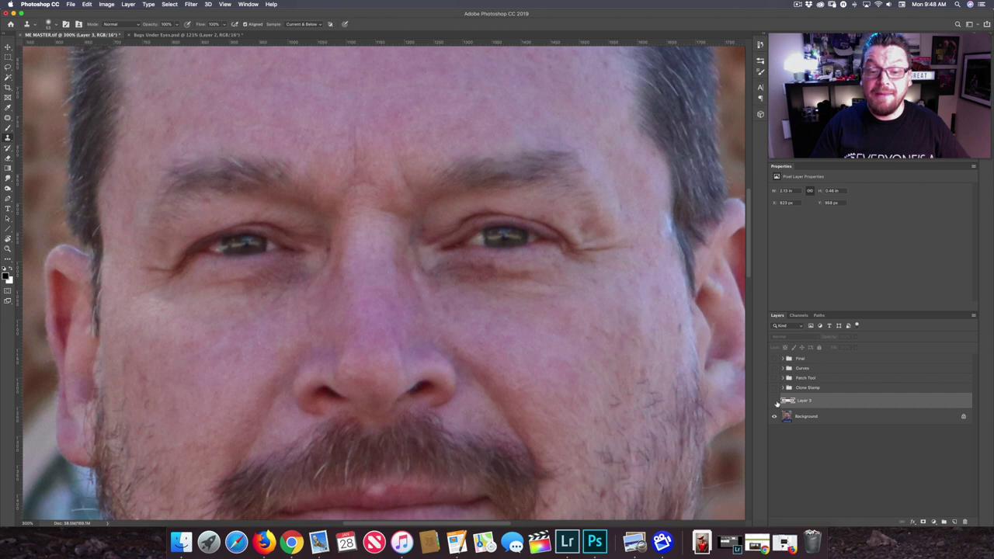
click(773, 400)
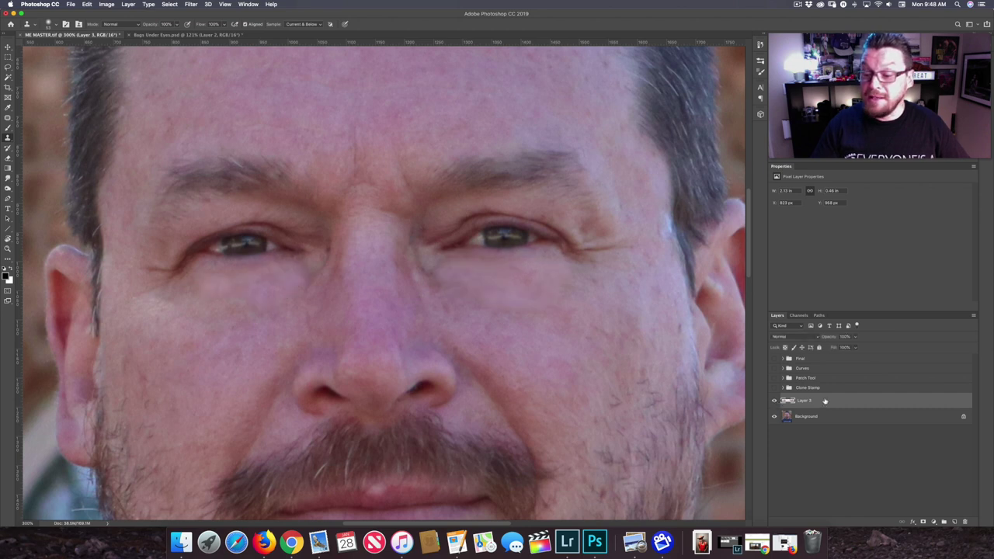
click(855, 336)
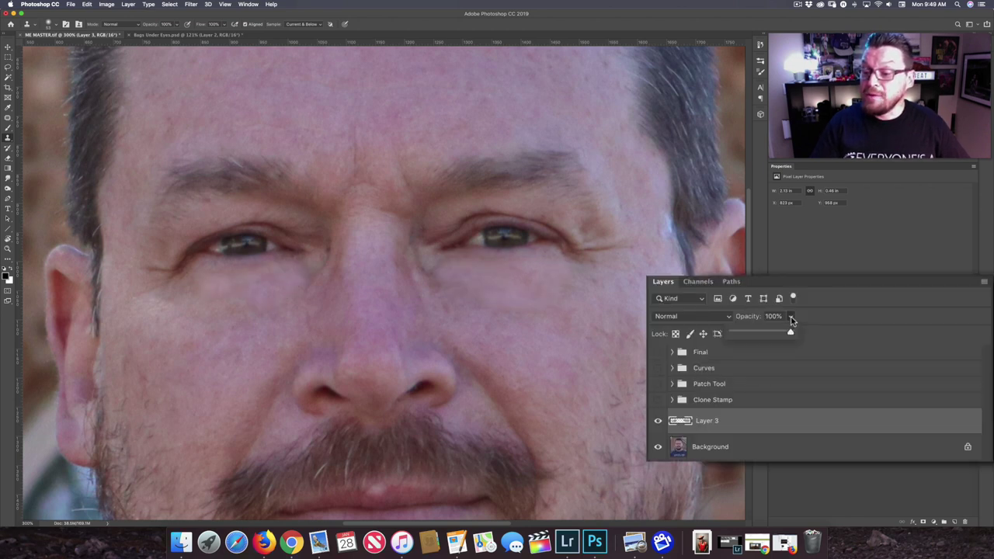
drag(782, 334, 769, 334)
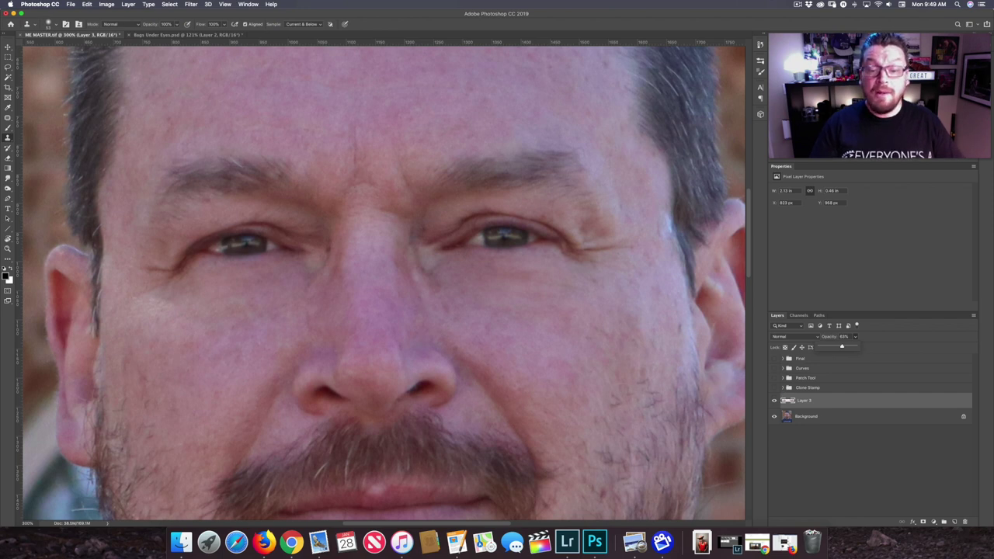
Step: Put the cloned layer into its own group and collapse the group
key(v)
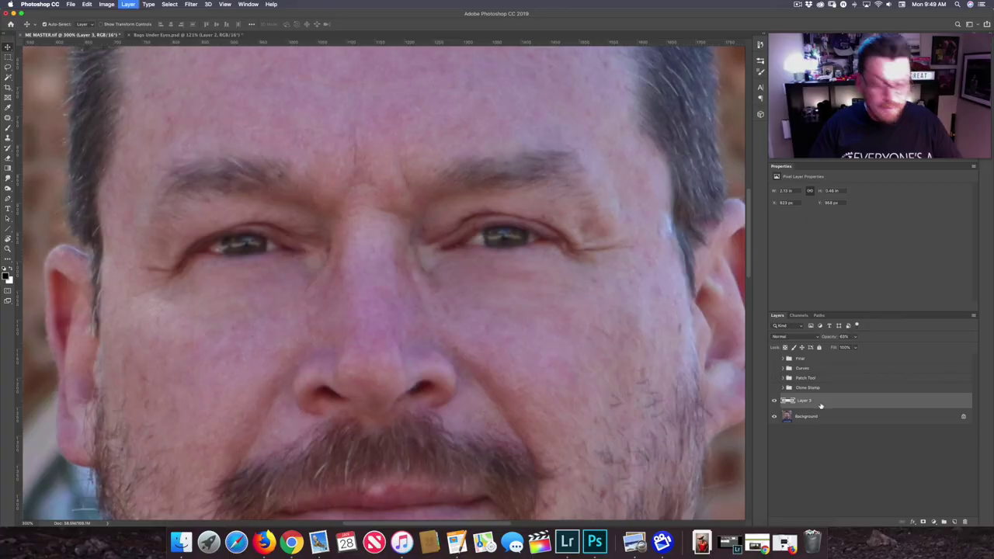
key(super+g)
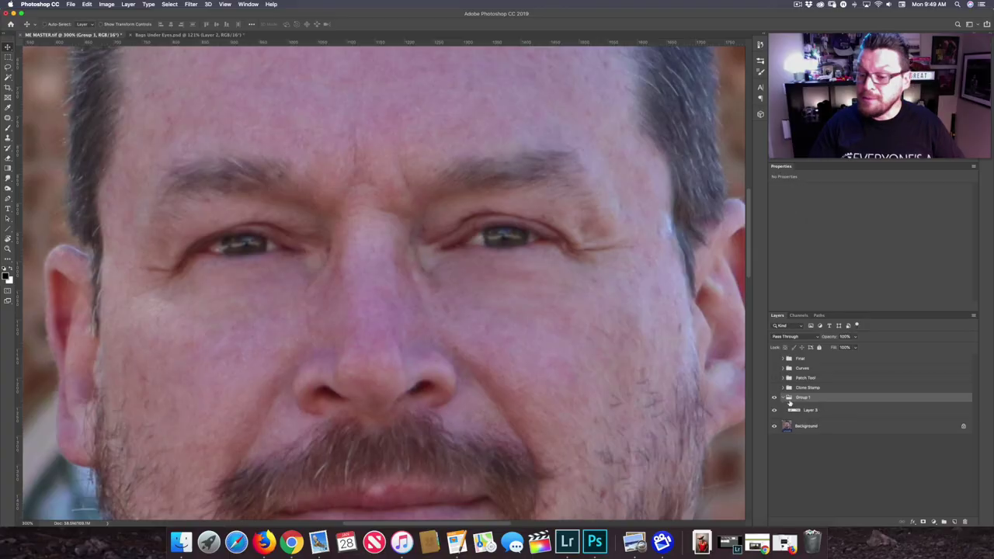
click(783, 397)
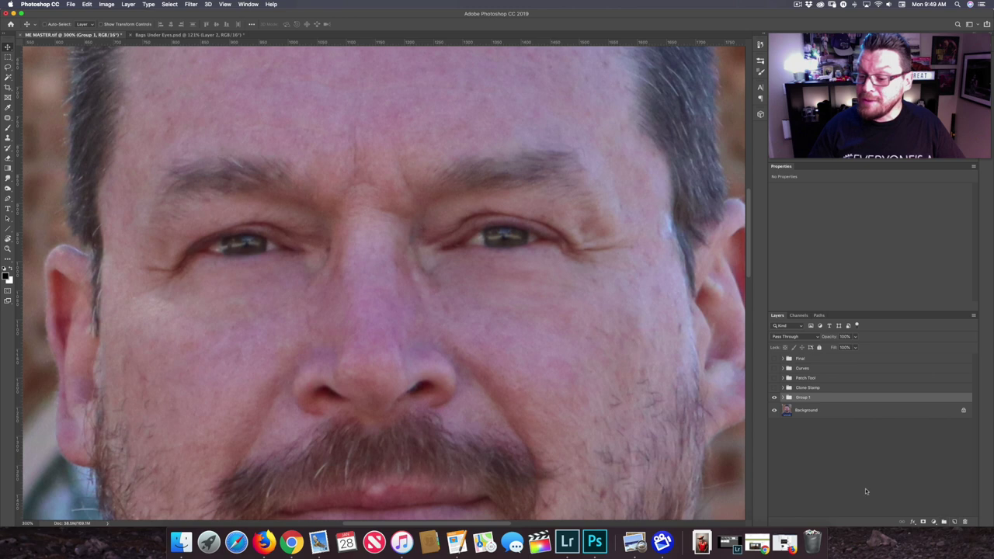
Step: Duplicate the Background layer above the cloned layer's group and hide the layers beneath the copy
click(821, 410)
key(ctrl+j)
drag(811, 411, 814, 394)
click(774, 413)
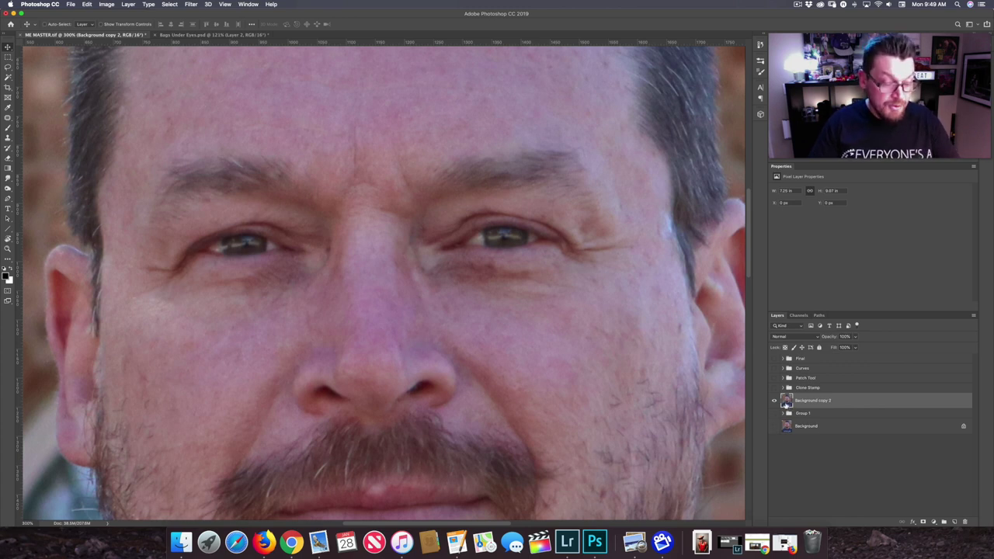
Step: Patch the bag under the eye on the image's right side with smoother skin from the cheek below, and deselect
key(j)
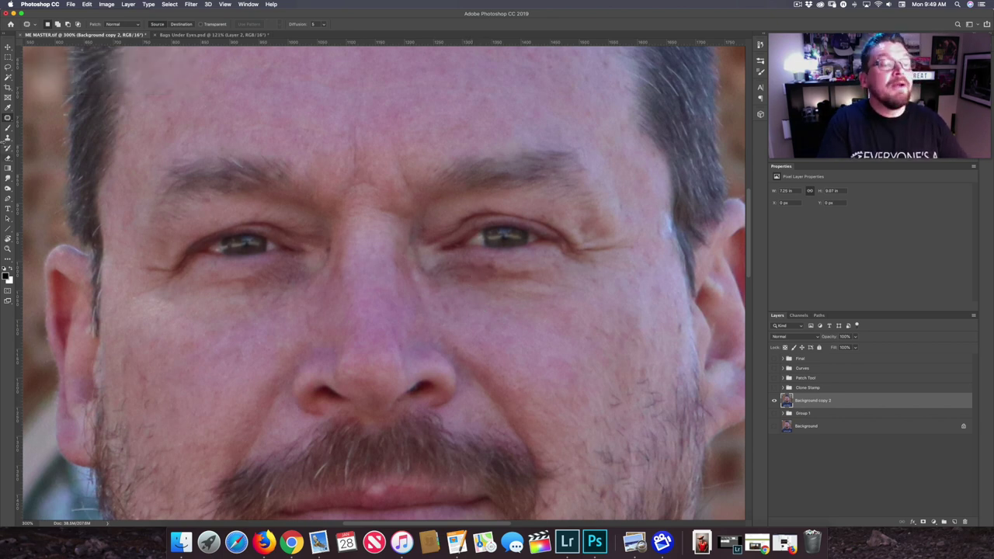
right_click(8, 118)
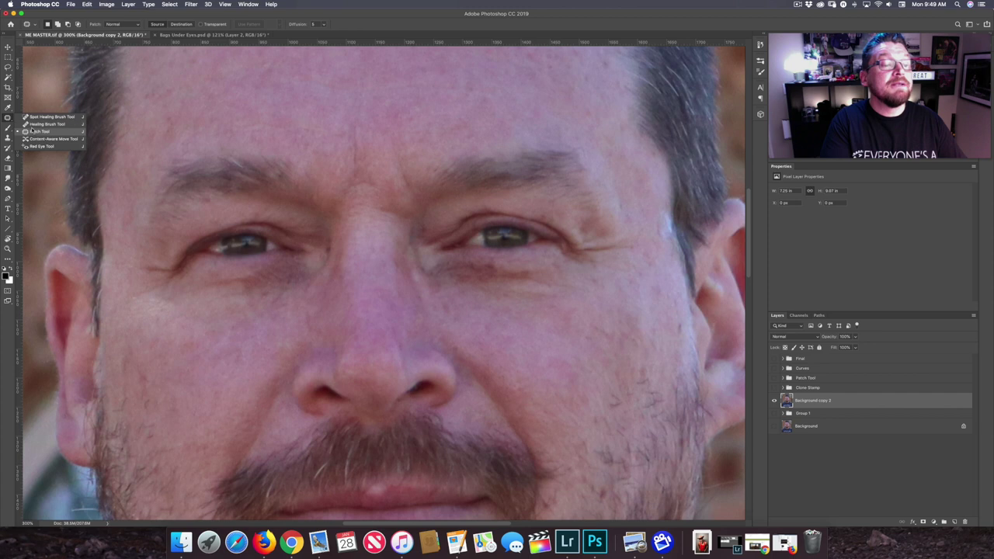
click(34, 132)
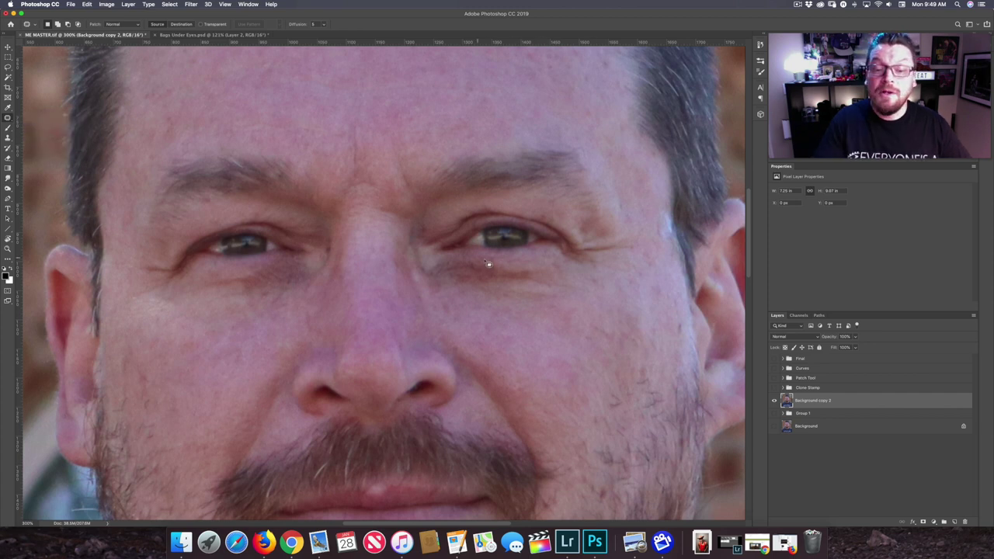
mouse_move(499, 262)
mouse_down()
mouse_move(434, 263)
mouse_move(432, 280)
mouse_move(484, 298)
mouse_move(559, 294)
mouse_move(559, 271)
mouse_move(505, 261)
mouse_up()
drag(523, 295, 528, 329)
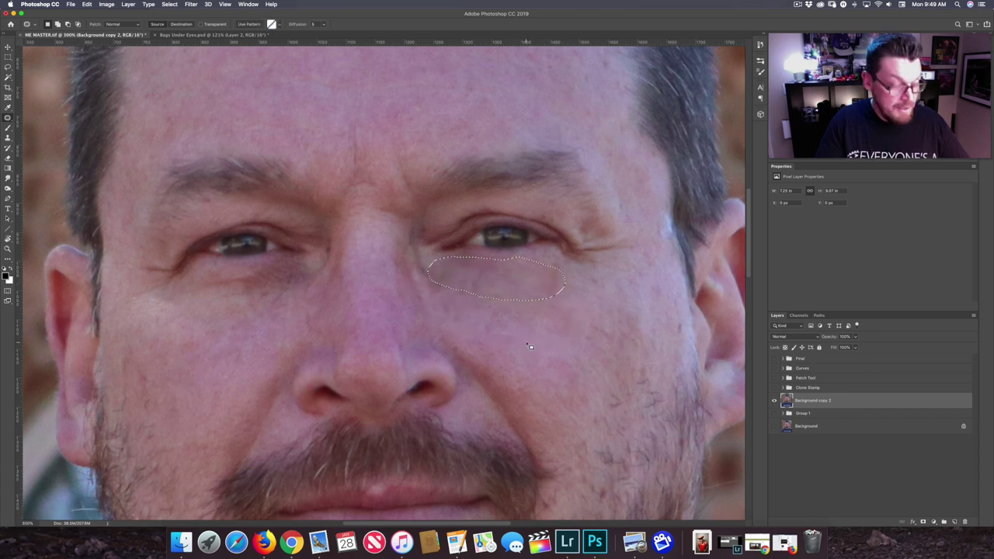
key(super+d)
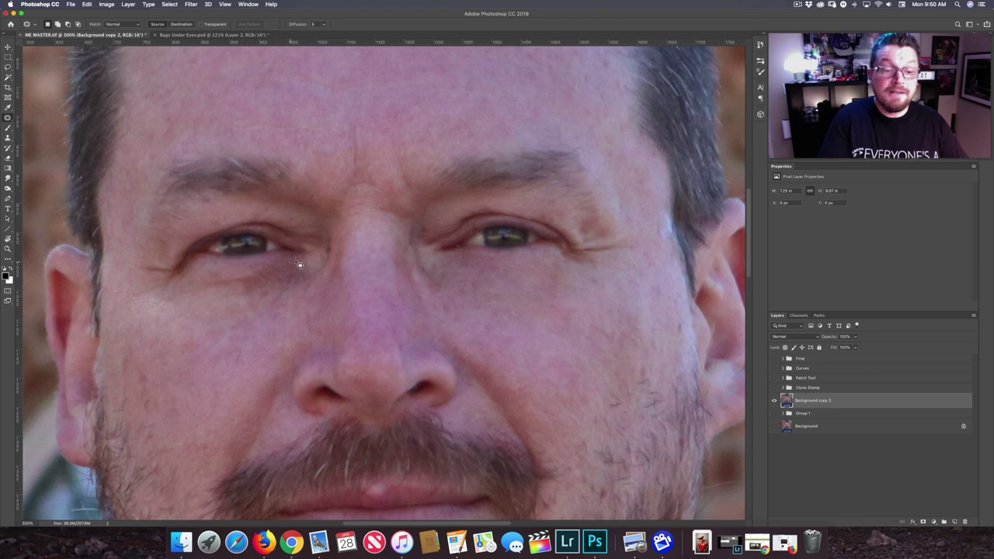
Step: Patch the bag under the eye on the image's left side with skin from the cheek below, and deselect
mouse_move(317, 263)
mouse_down()
mouse_move(209, 273)
mouse_move(213, 302)
mouse_move(274, 306)
mouse_move(322, 269)
mouse_up()
drag(281, 298, 275, 337)
key(super+d)
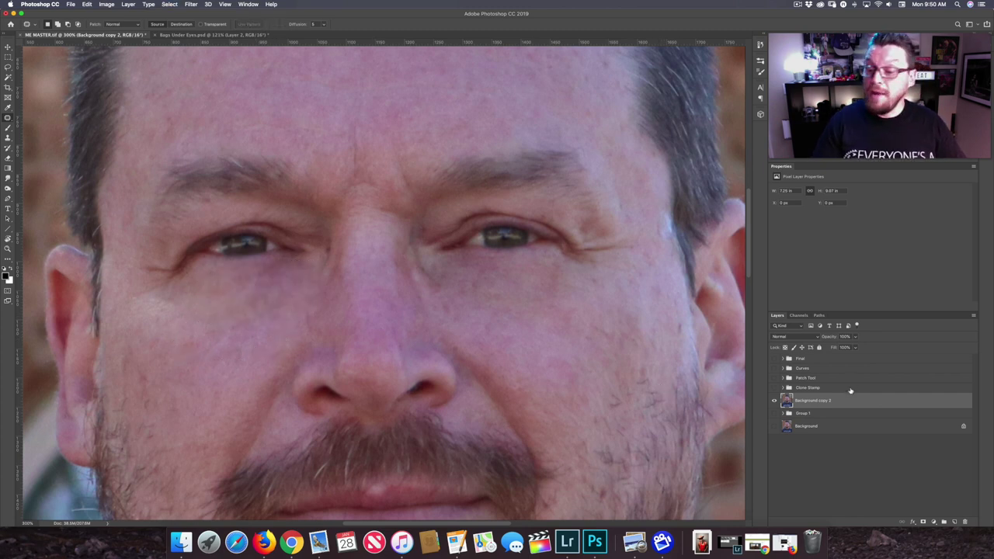
Step: Place another duplicate of the original Background directly beneath the patched layer and select the patched layer
click(829, 427)
key(super+j)
mouse_move(828, 426)
mouse_down()
mouse_move(823, 415)
mouse_move(810, 423)
mouse_up()
click(811, 400)
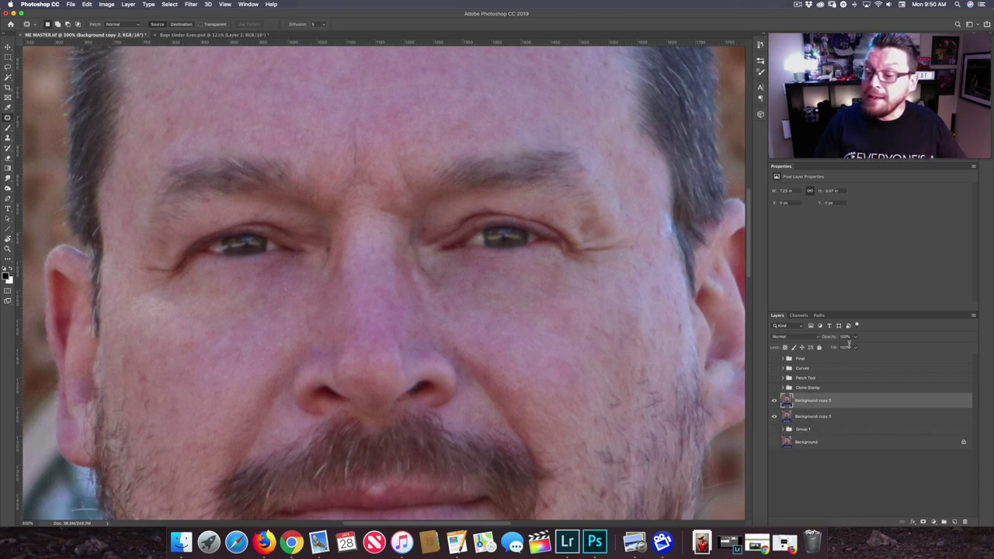
Step: Lower the patched layer's opacity to 77% and group it with the Background duplicate beneath it
click(854, 338)
drag(769, 319, 753, 316)
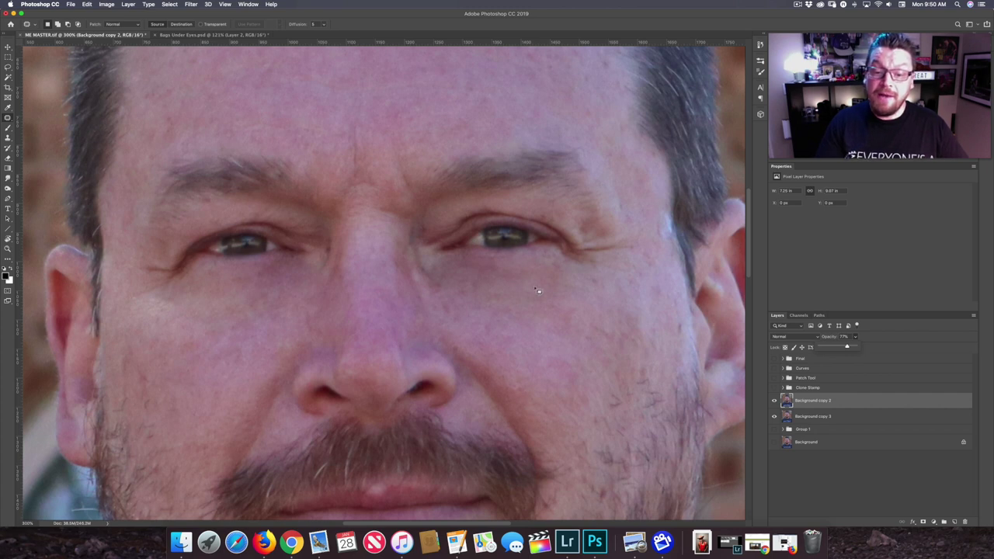
shift+click(814, 417)
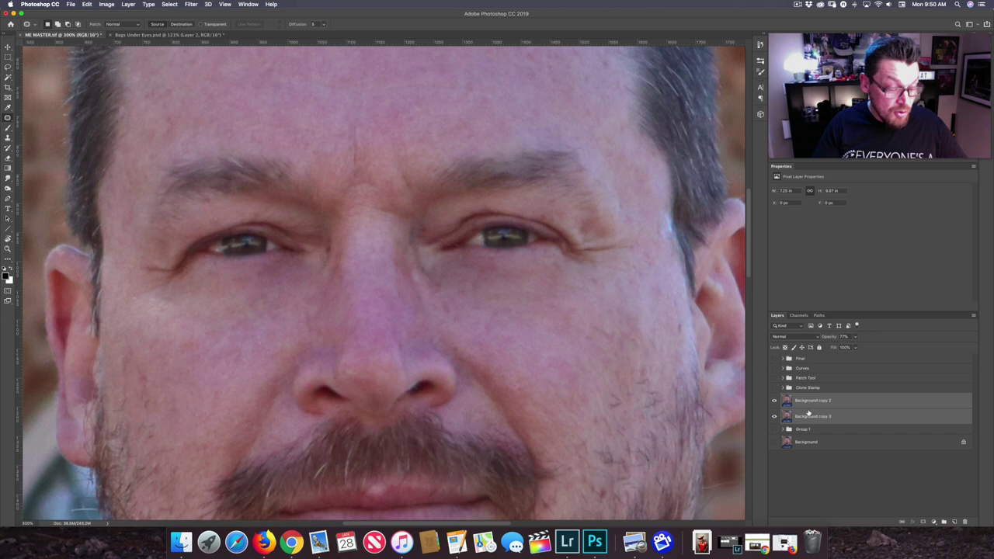
key(super+g)
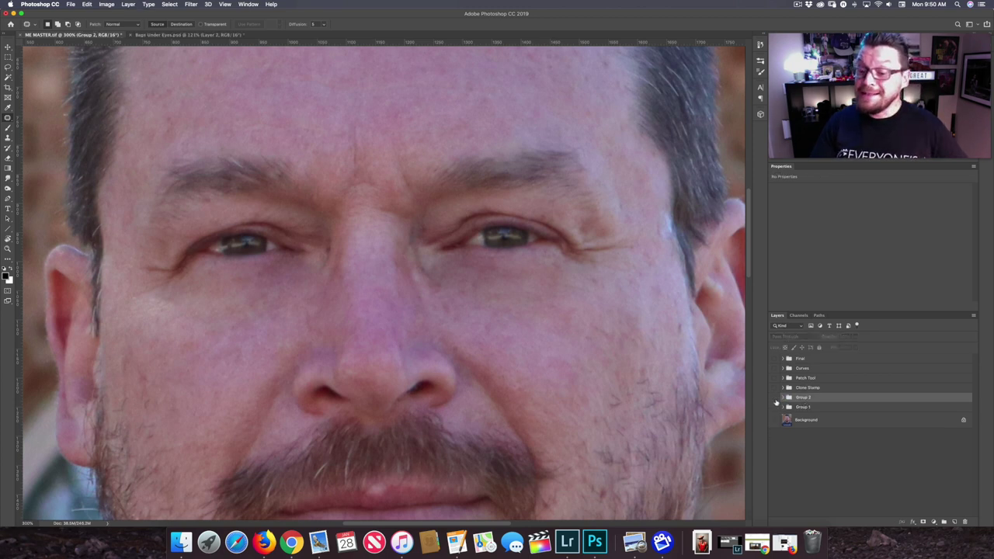
Step: Hide the patched layers' group, place a fresh duplicate of the Background above both working groups, and hide the original Background
click(777, 419)
click(772, 420)
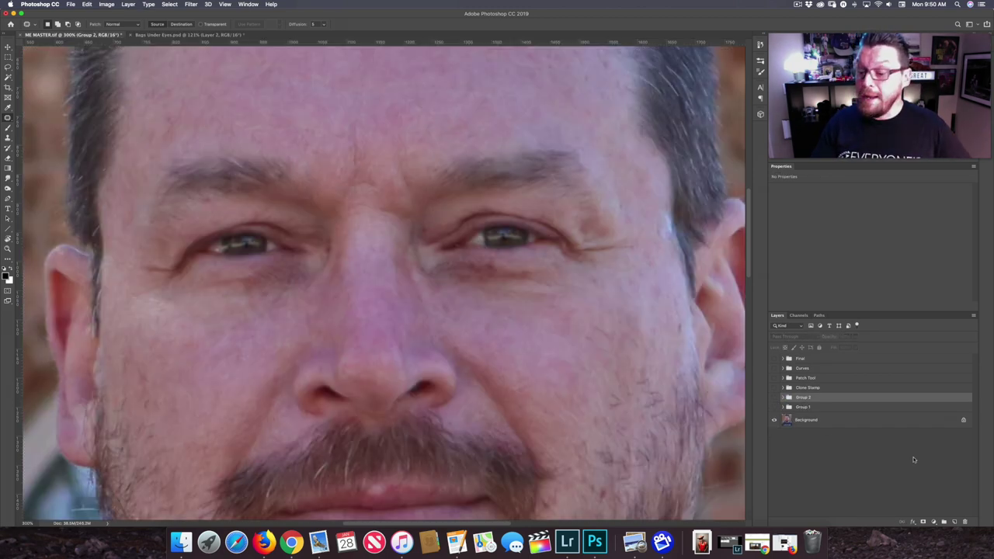
click(954, 521)
key(BackSpace)
click(808, 423)
key(super+j)
drag(805, 420, 807, 392)
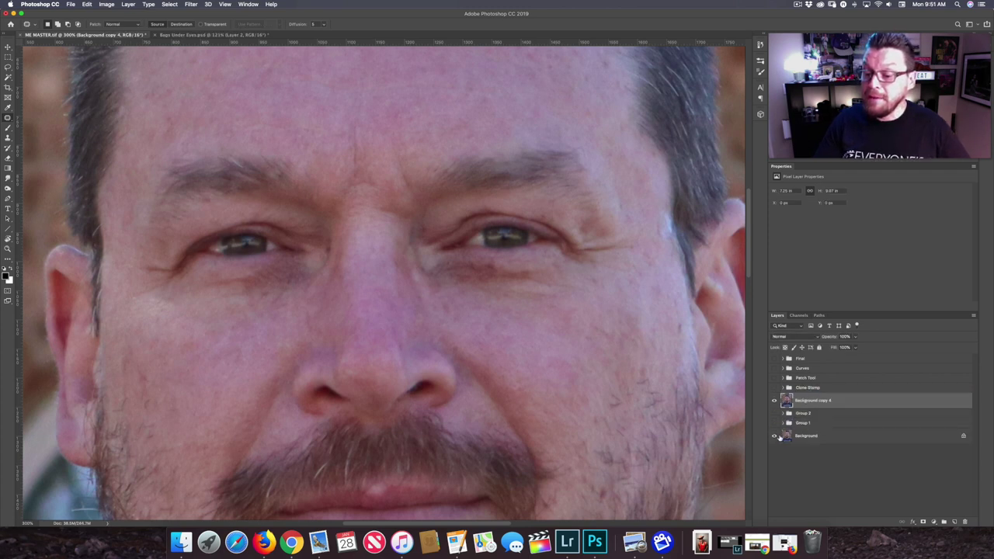
Step: Add a Curves adjustment and set its target shadow colour from the cheek below the eye on the image's right side, without saving it as default
click(934, 521)
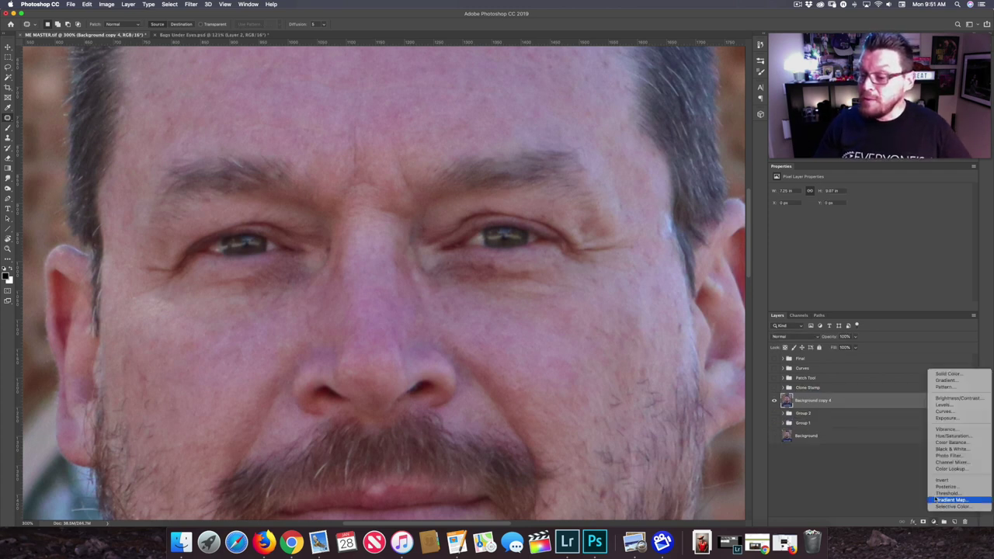
click(939, 412)
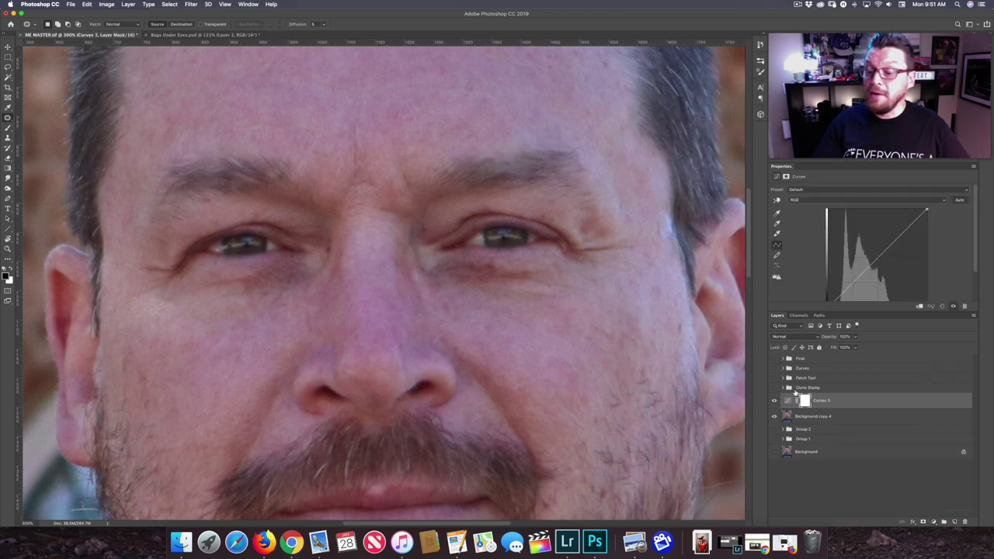
click(788, 401)
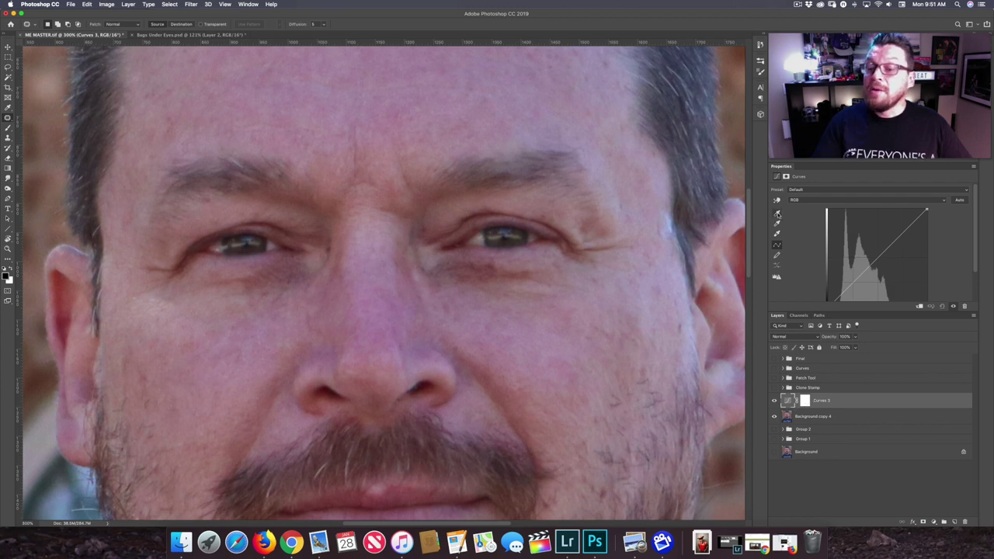
double_click(777, 214)
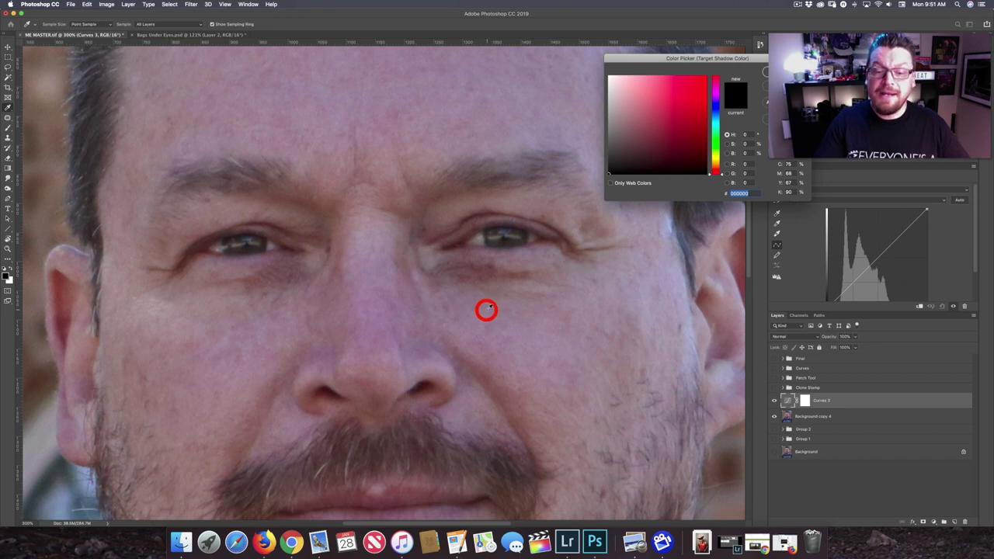
click(485, 312)
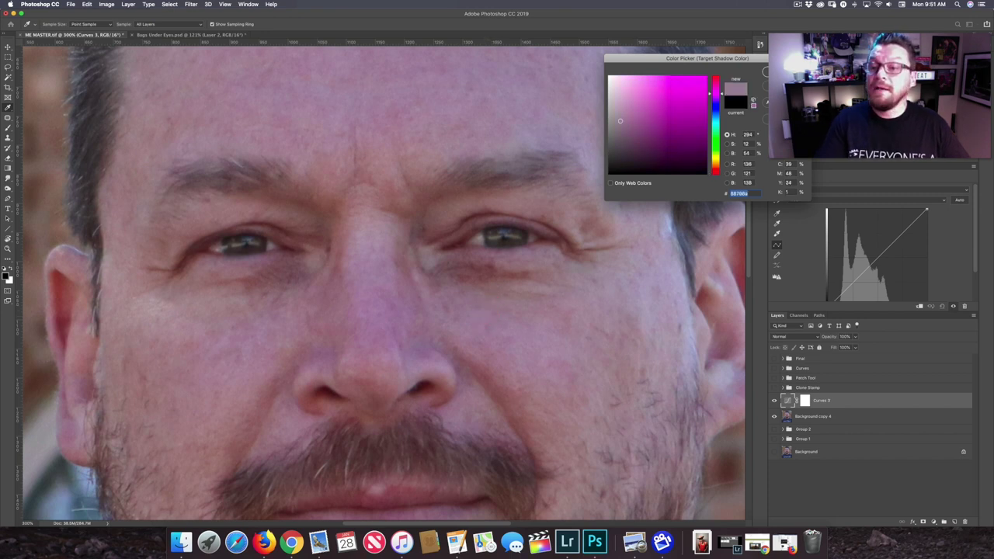
key(Return)
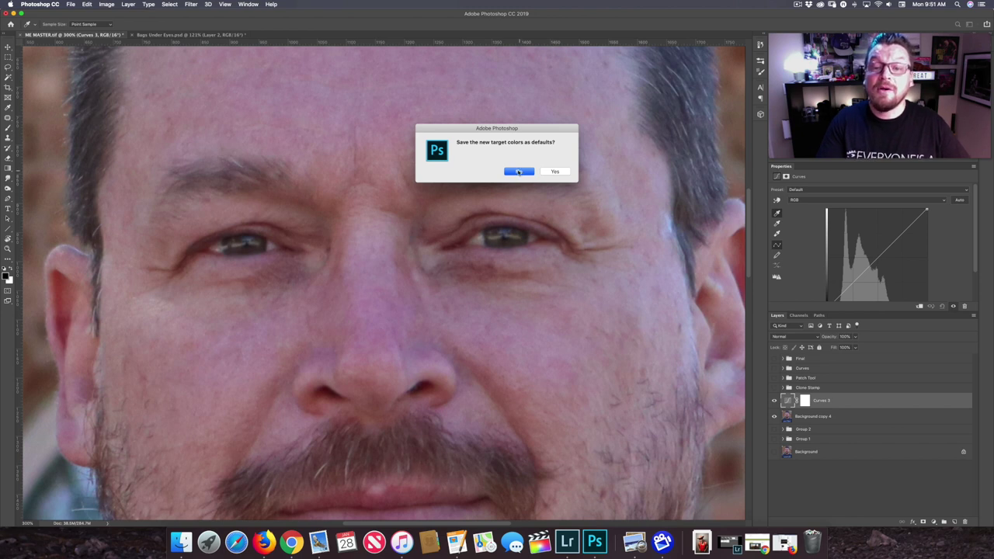
click(519, 172)
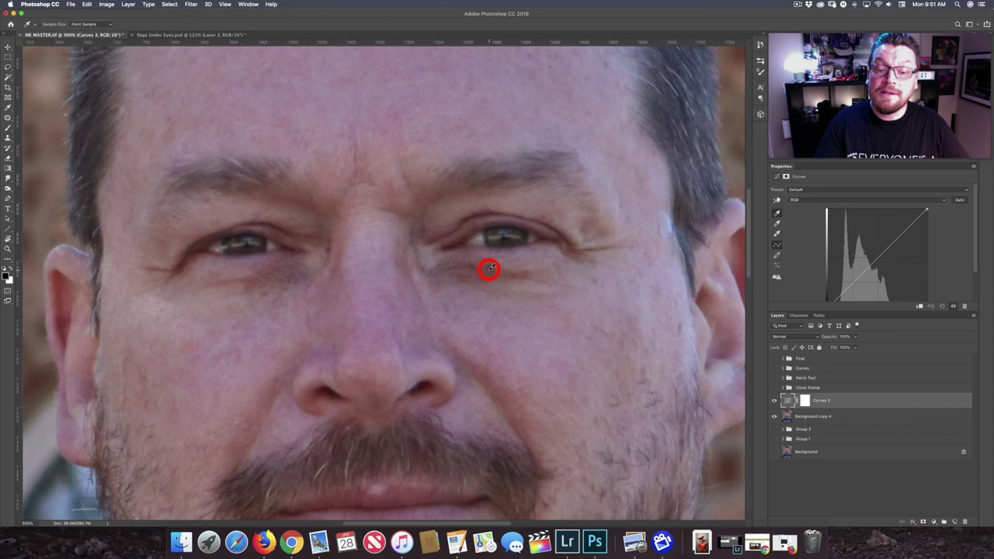
Step: Sample the dark bag under the eye on the image's right side as the Curves black point, and invert the layer mask to black
click(488, 269)
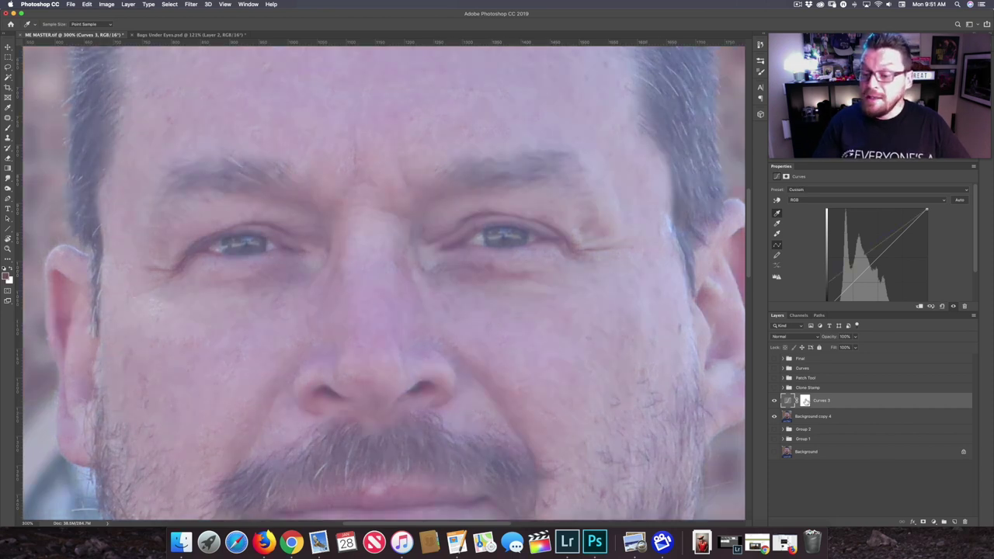
click(805, 400)
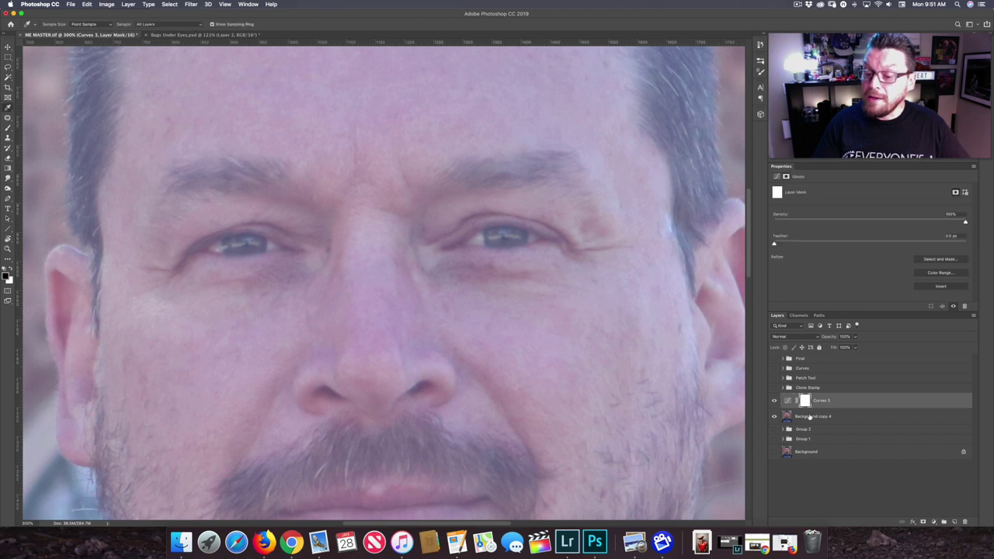
key(super+i)
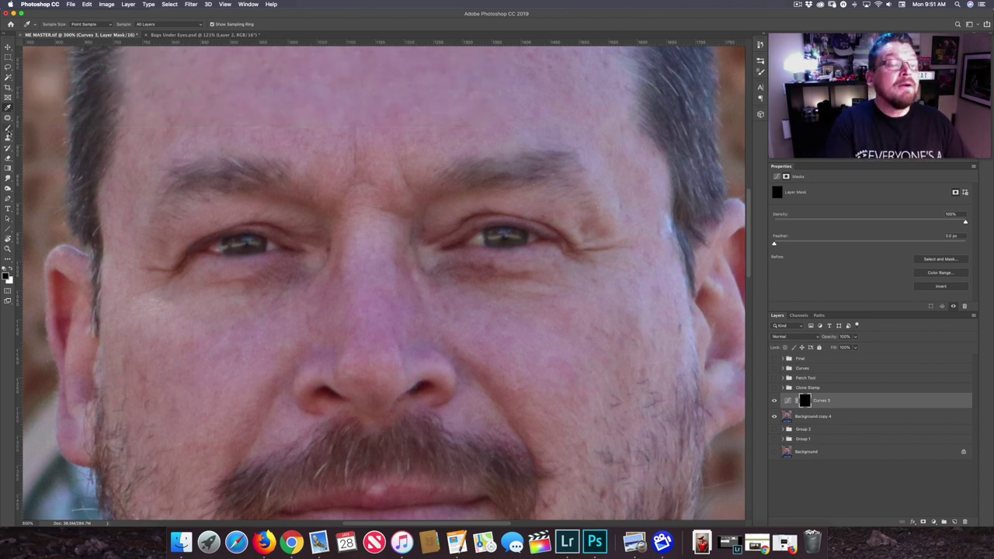
Step: Paint the mask over the bag on the image's right side with a soft white brush at 10% opacity, and lower the Curves layer's opacity to 74%
click(8, 128)
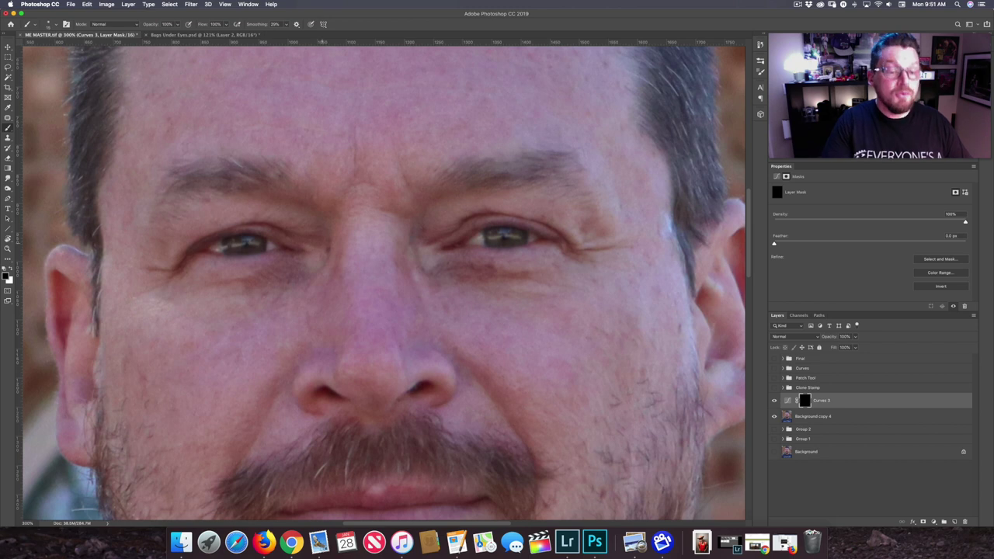
drag(401, 291, 413, 248)
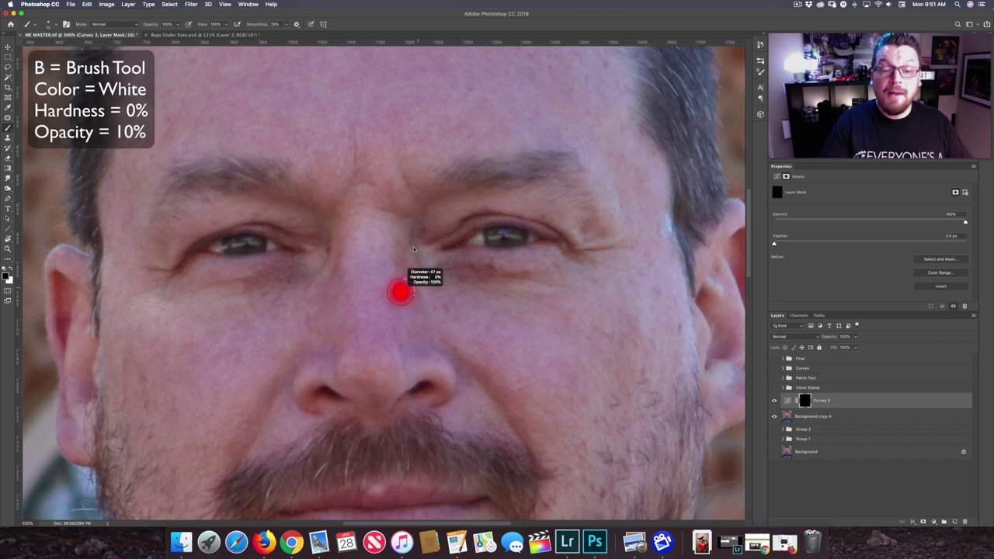
drag(451, 286, 454, 272)
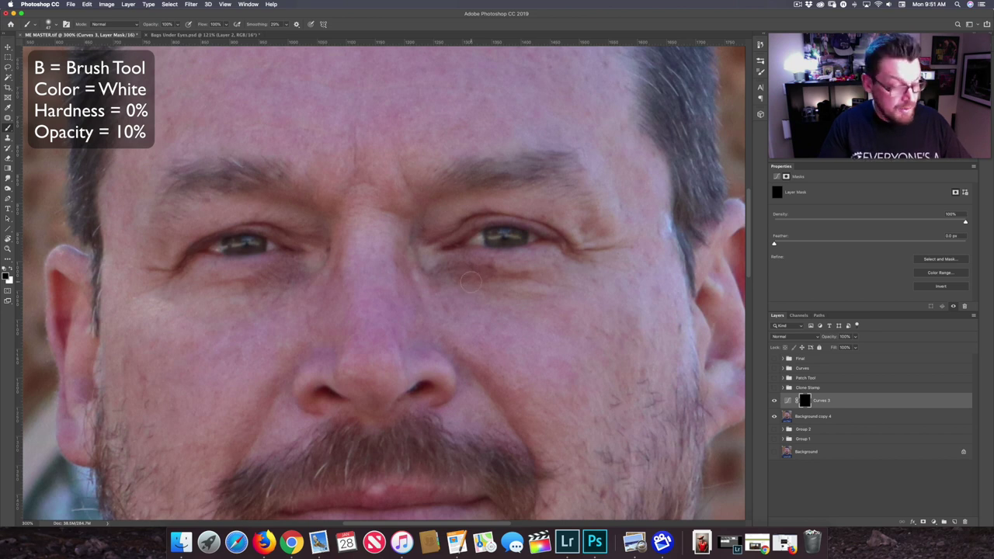
drag(470, 275, 460, 270)
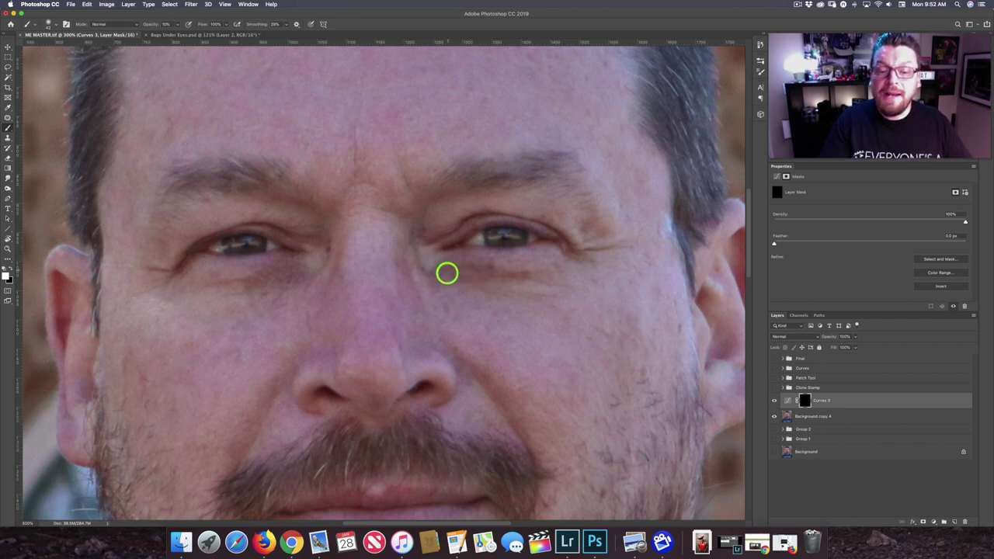
drag(514, 279, 510, 273)
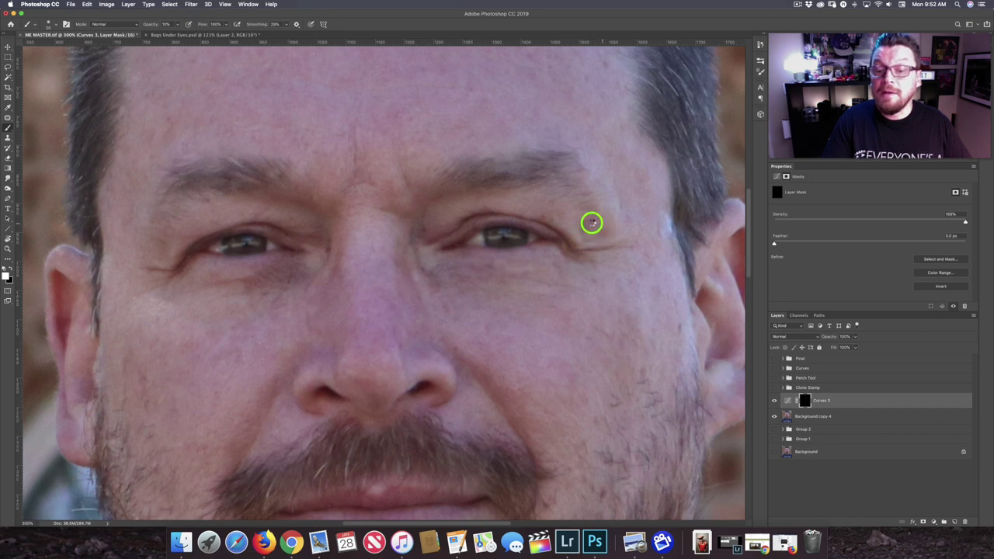
key(0)
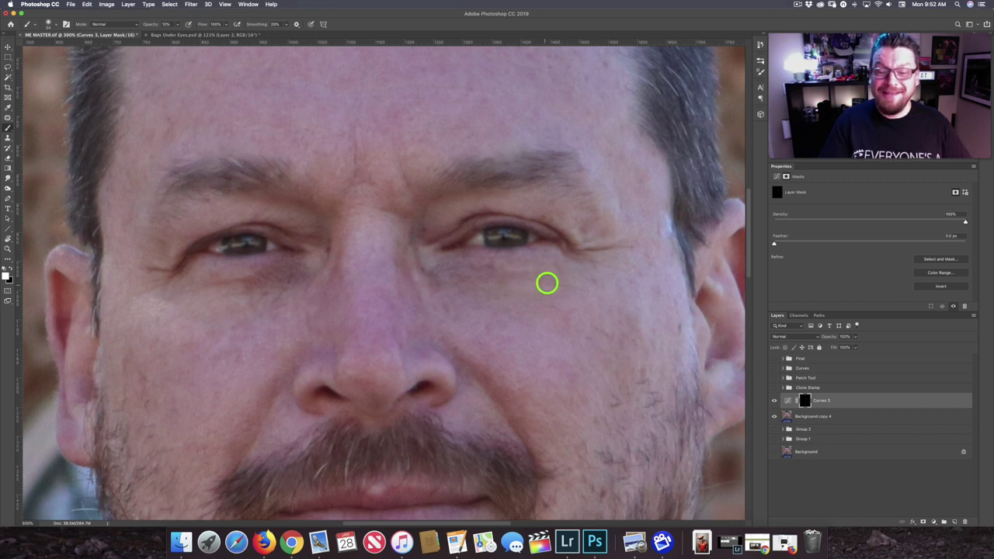
drag(483, 276, 482, 276)
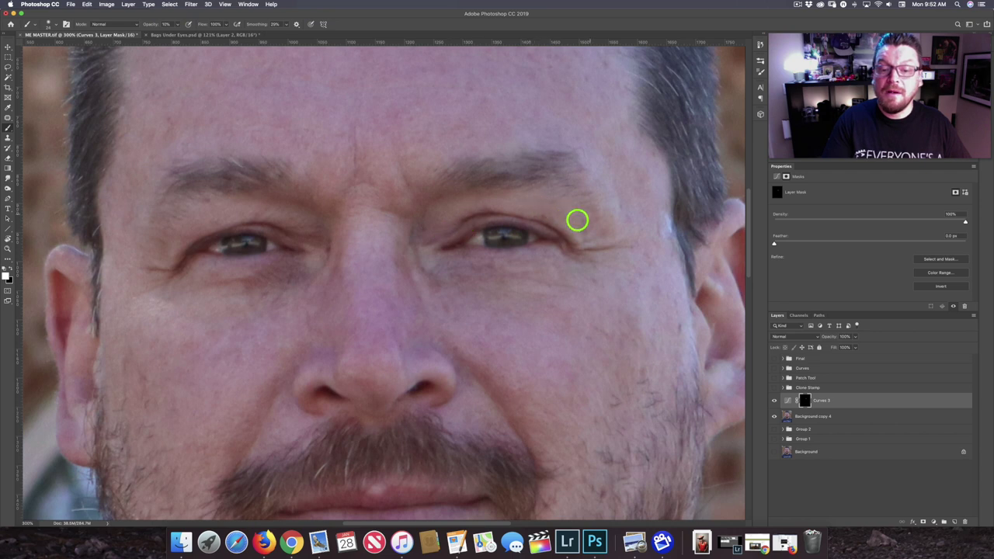
click(841, 402)
click(855, 336)
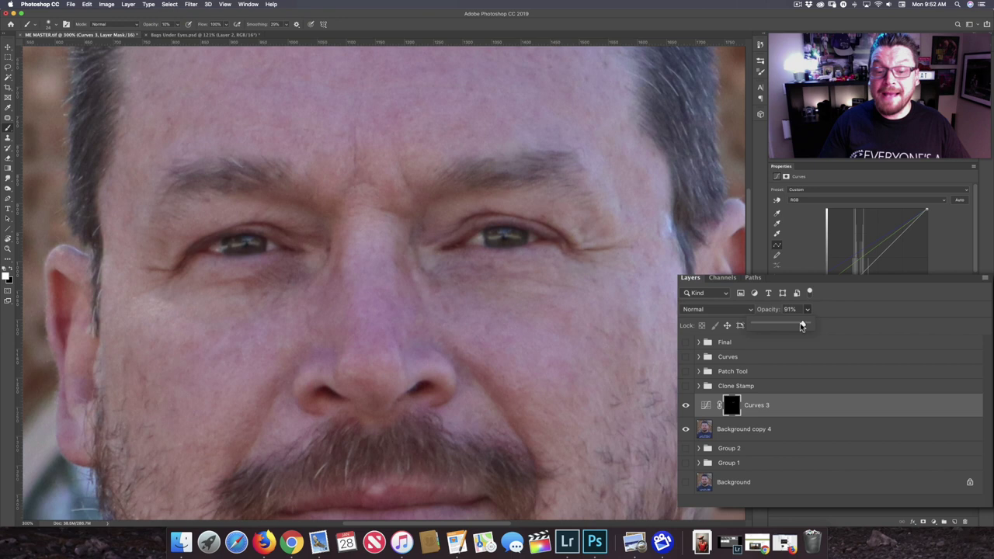
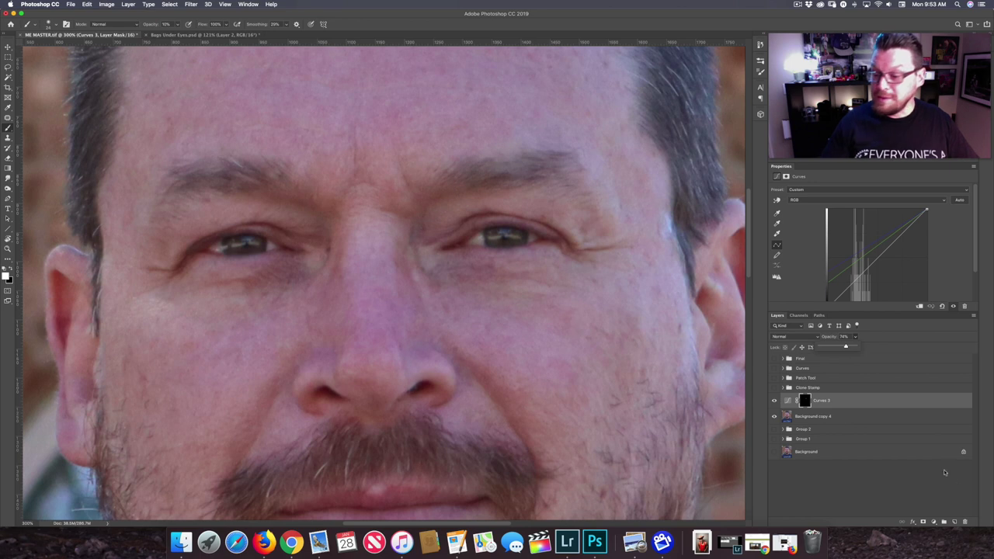
Step: Add a second Curves adjustment with its target shadow colour sampled from the cheek on the image's left side, without saving it as default
click(935, 522)
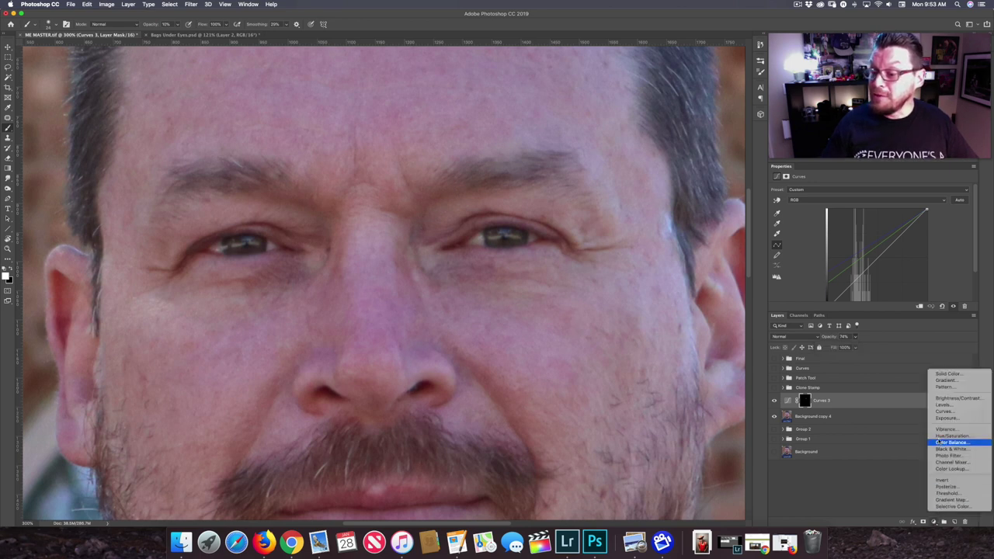
click(943, 411)
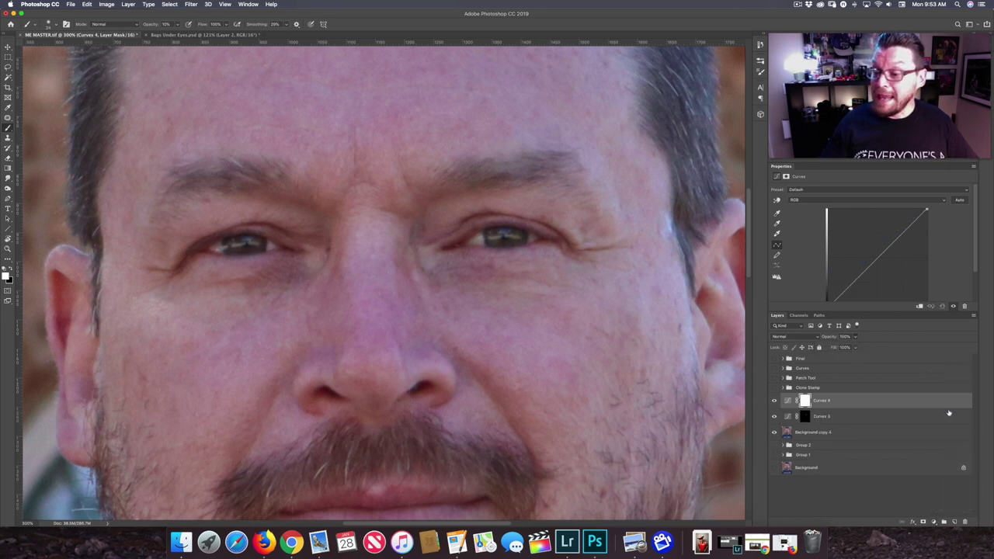
click(787, 401)
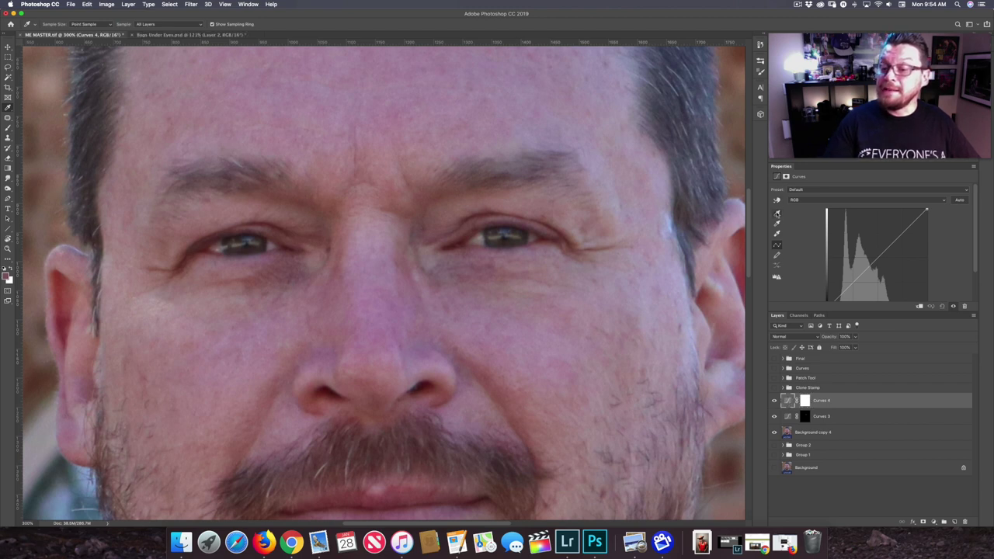
double_click(777, 213)
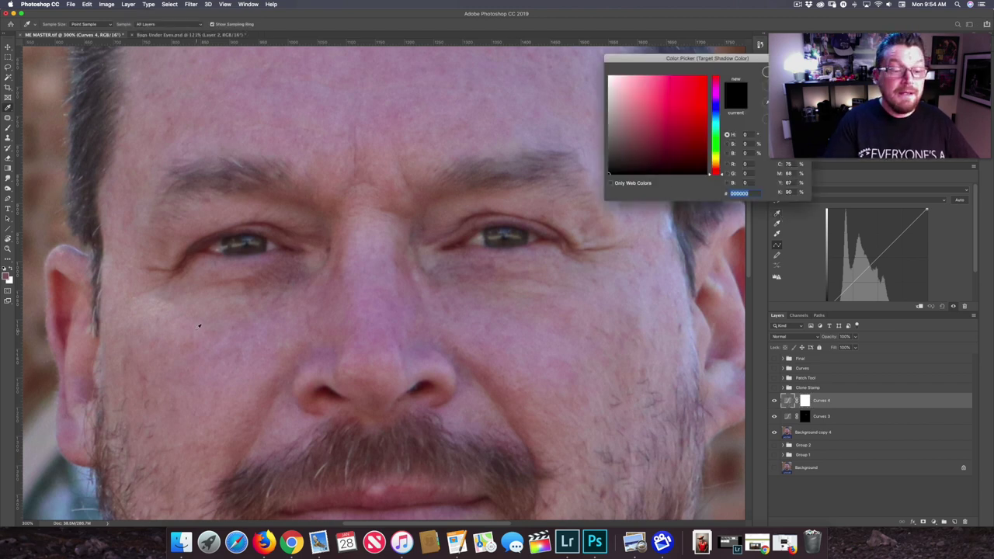
click(203, 327)
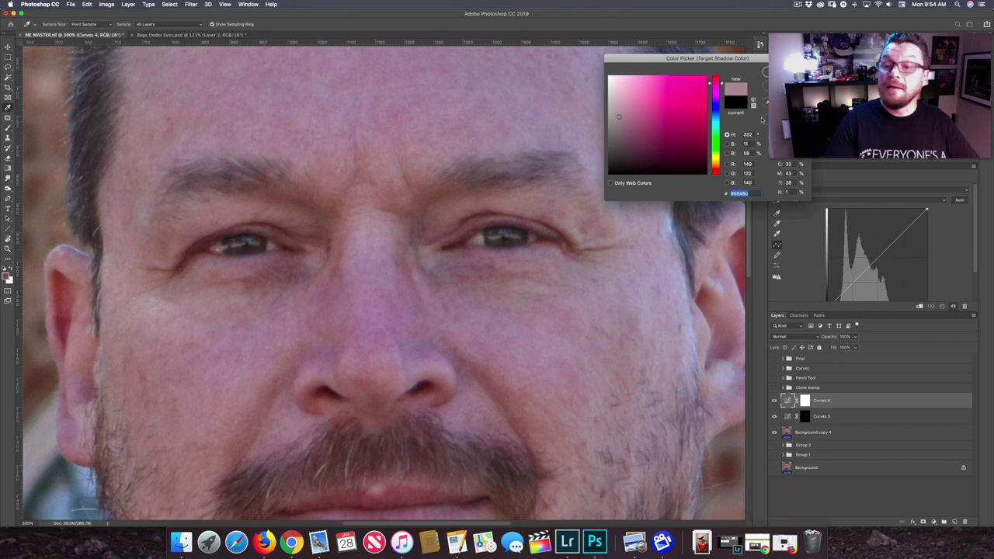
key(Return)
click(514, 172)
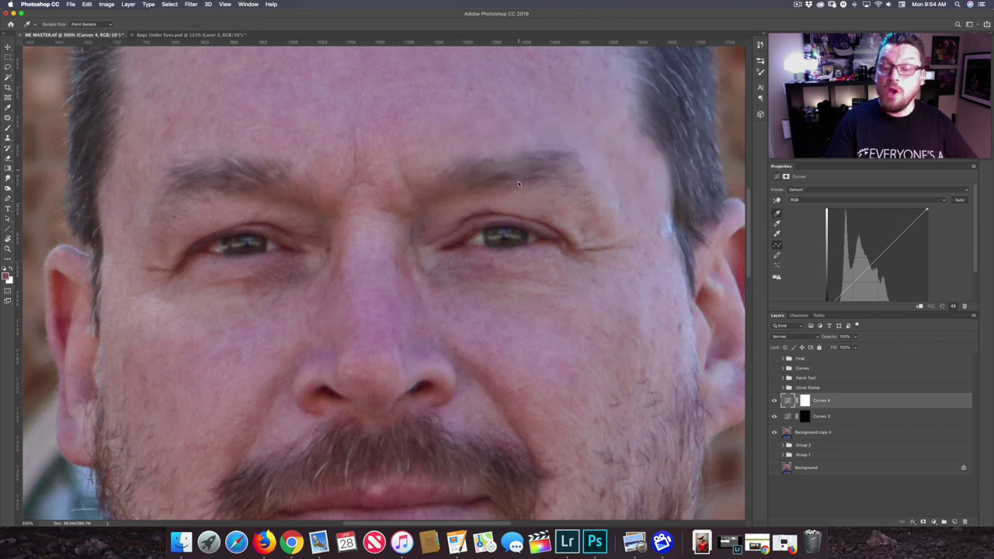
Step: Sample the bag under the eye on the image's left side as the second Curves black point, and invert that layer's mask
click(275, 272)
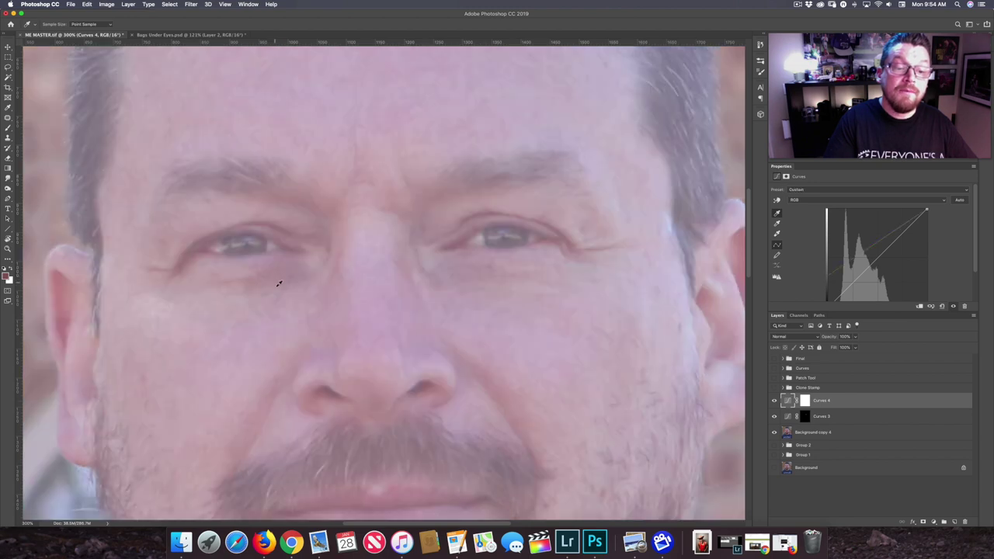
click(805, 401)
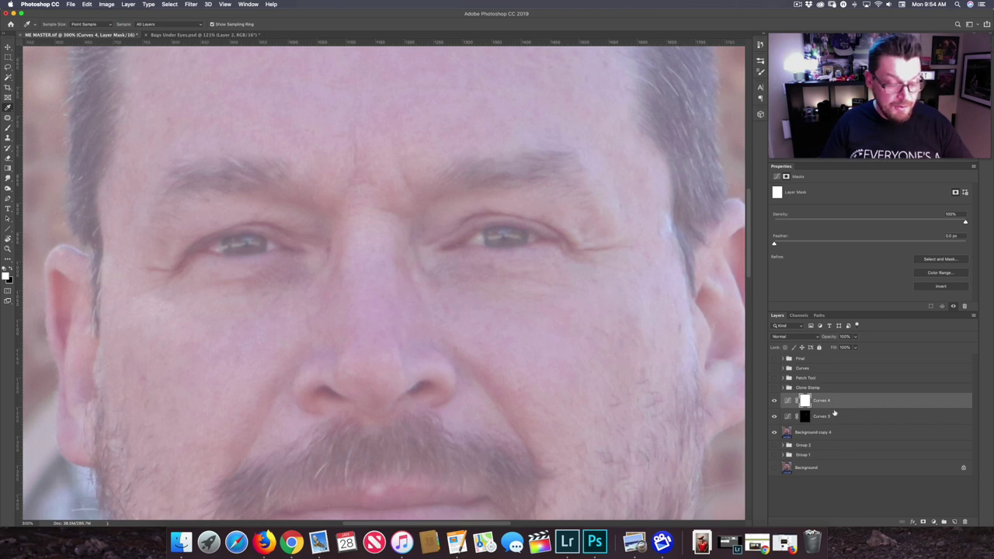
key(super+i)
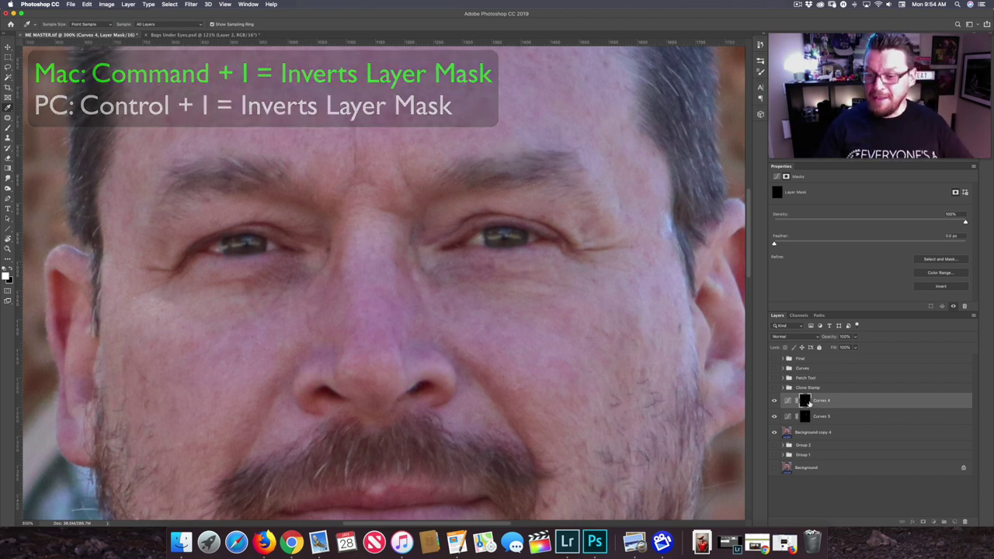
Step: Paint the second mask white over the bag on the image's left side at 10% brush opacity, and lower the layer's opacity to 62%
key(b)
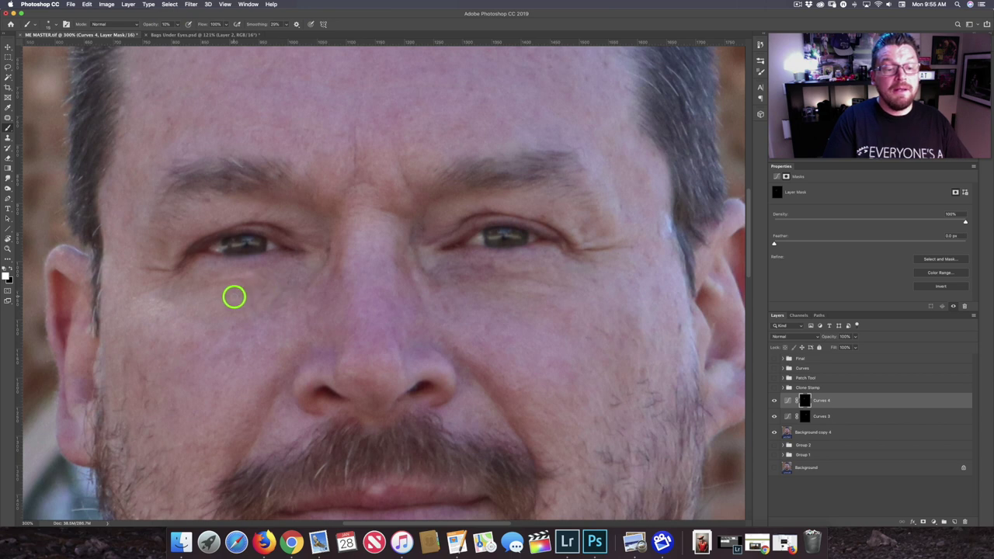
click(855, 336)
drag(848, 347, 845, 347)
drag(787, 321, 774, 316)
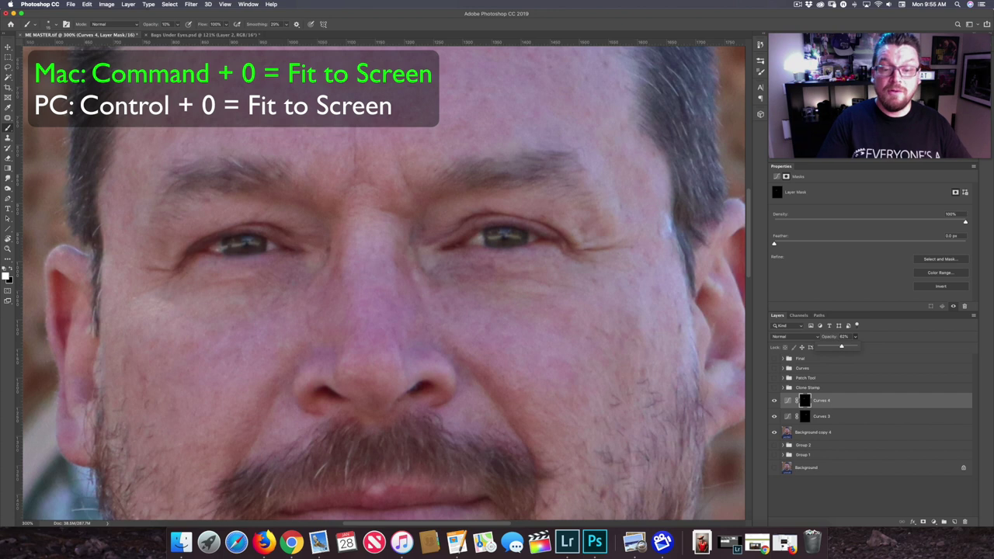
Step: Group the two Curves adjustment layers together with the background copy beneath them
key(super+0)
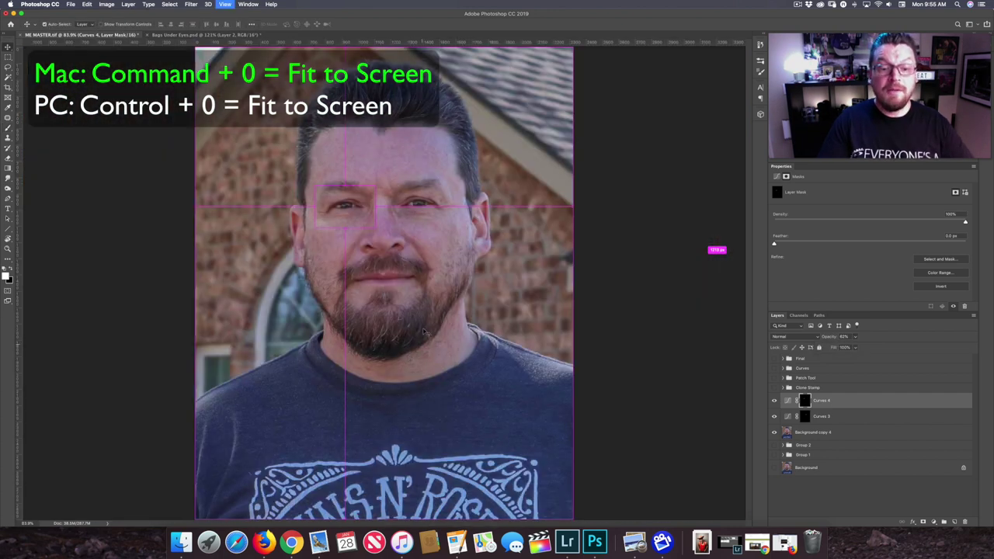
shift+click(831, 431)
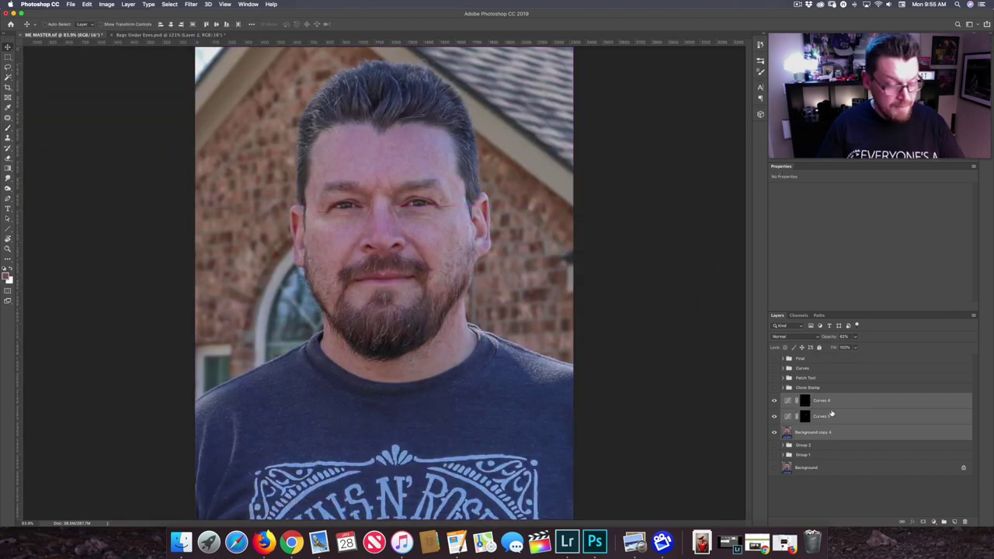
key(super+g)
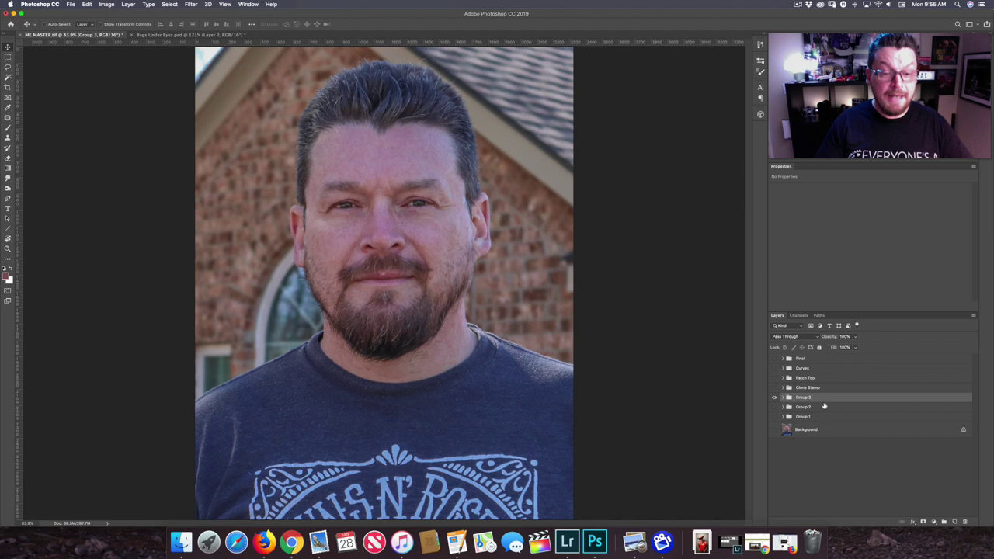
Step: Hide the new group and compare the Final group's result with the original Background by switching their visibility
click(774, 359)
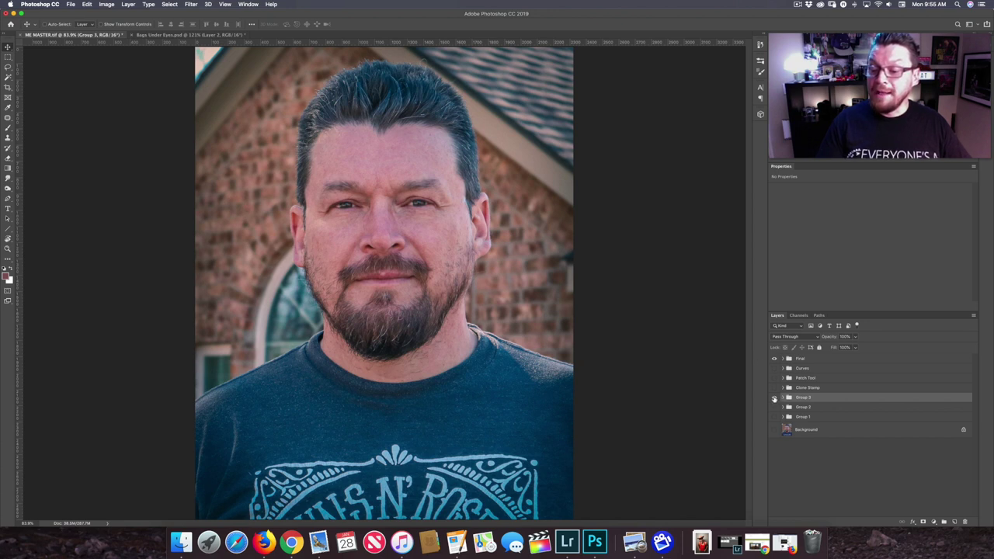
click(774, 398)
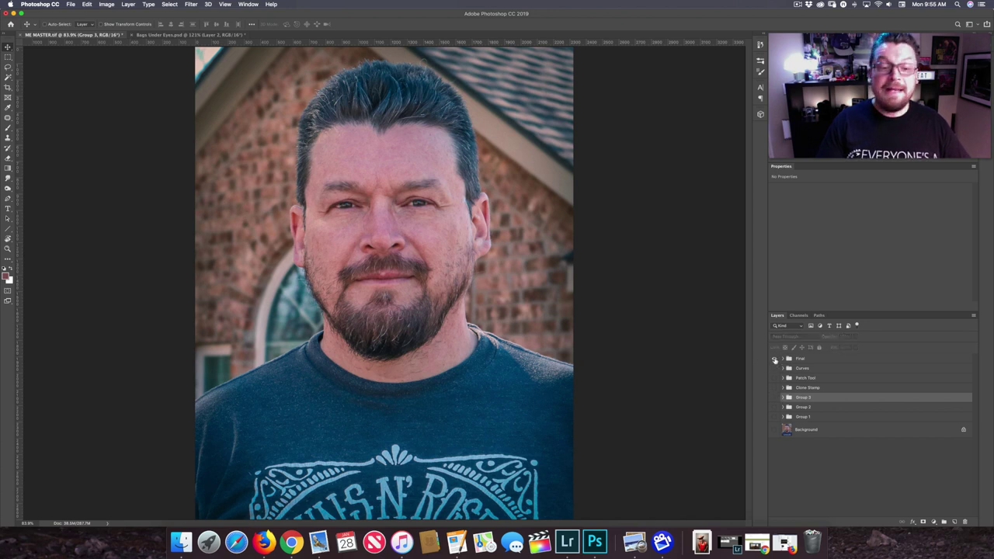
click(774, 360)
click(775, 359)
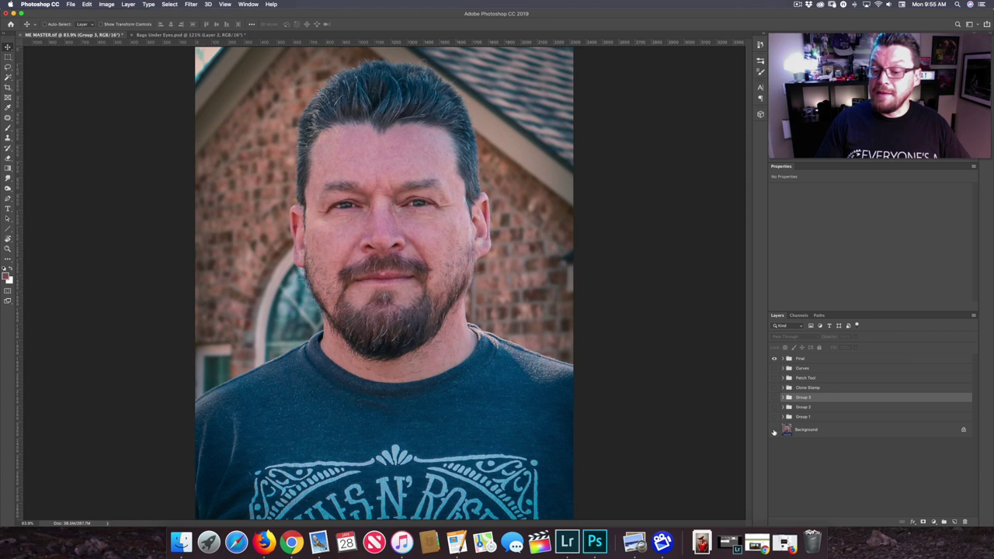
click(774, 359)
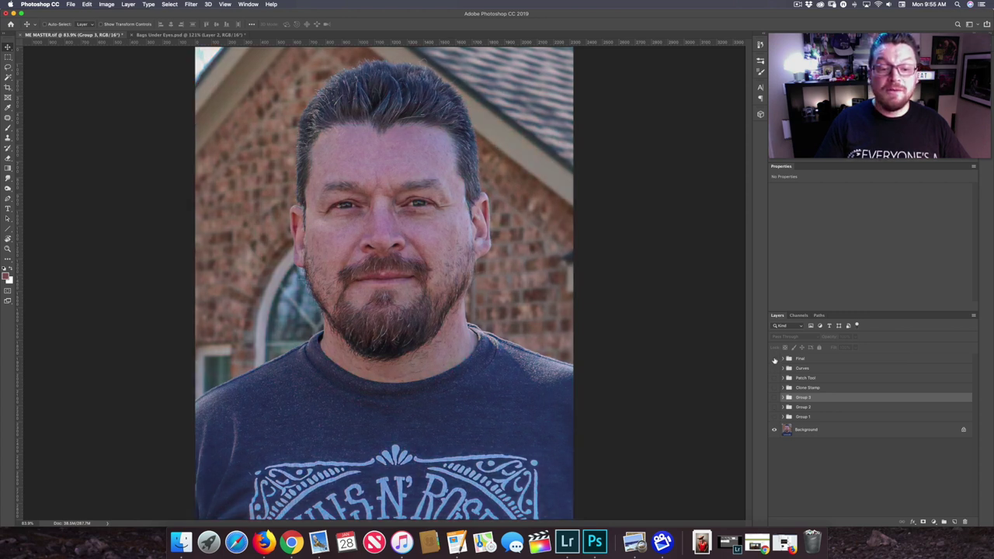
click(774, 359)
click(774, 360)
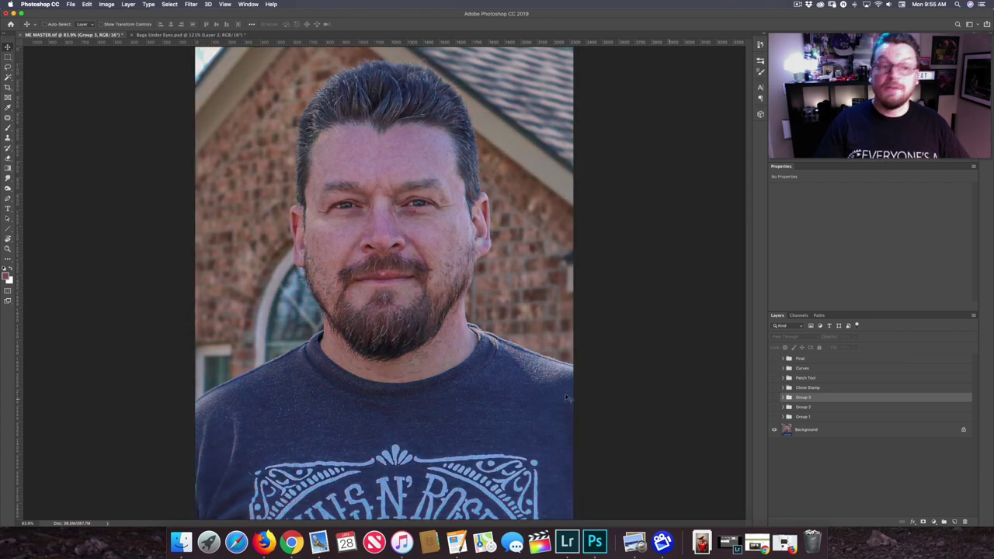
Step: Switch to the Bags Under Eyes.psd document and compare the finished composite layer with the Original photo
click(178, 36)
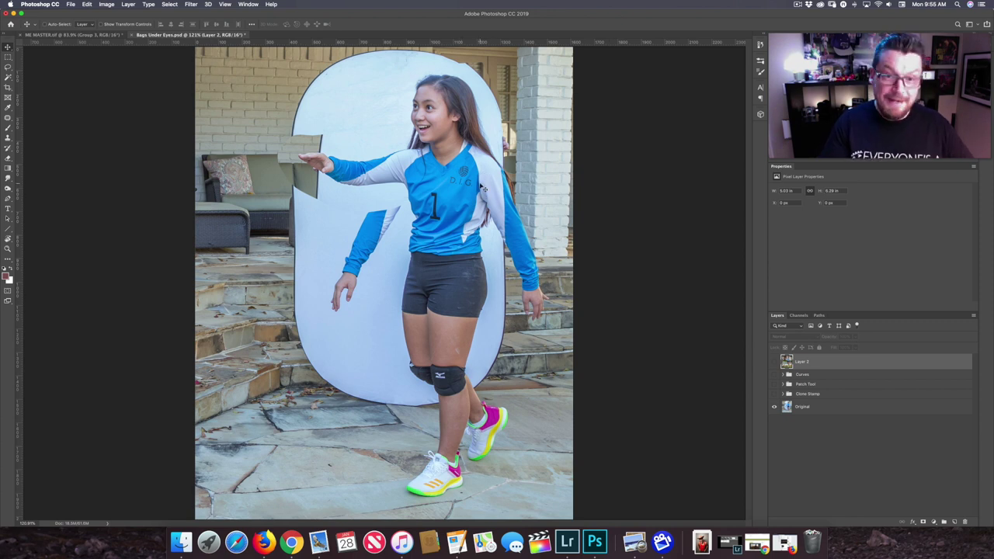
click(775, 363)
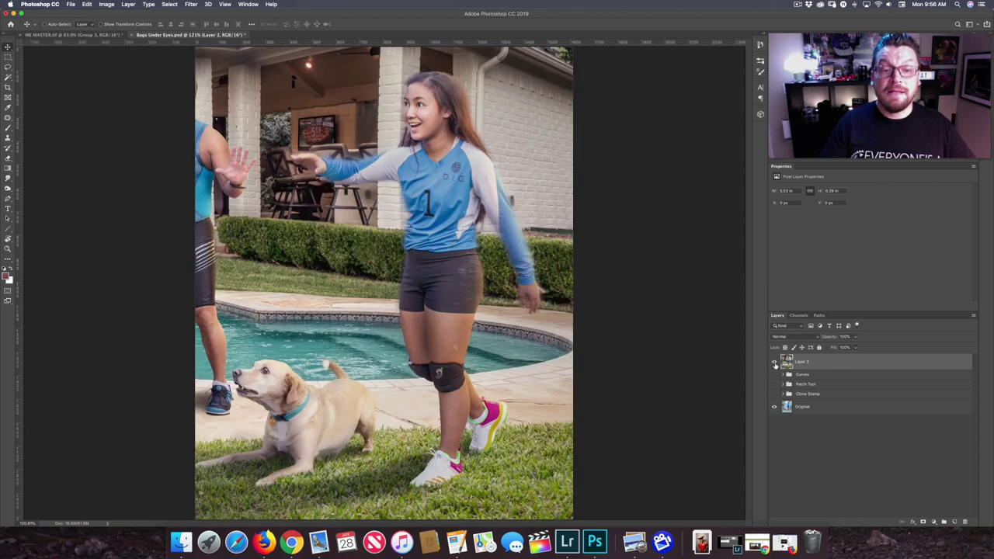
click(774, 364)
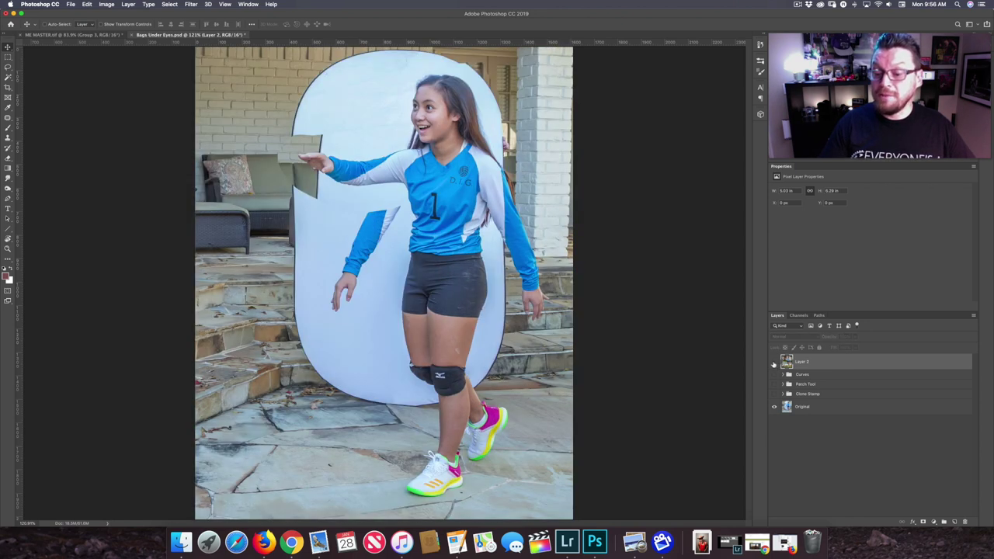
click(774, 362)
click(774, 363)
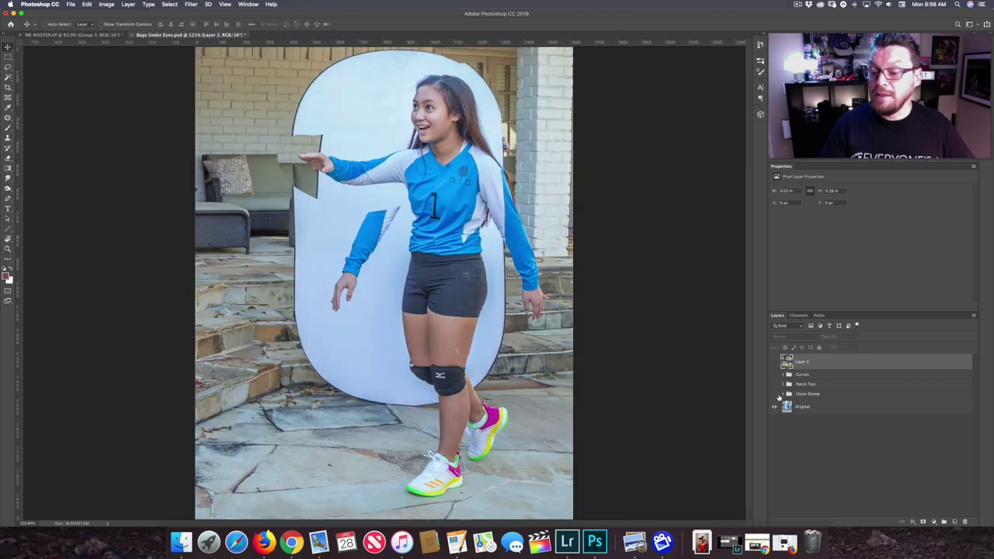
Step: Examine the girl's under-eye area up close with the Clone Stamp, Patch Tool and Curves groups shown in turn
click(774, 394)
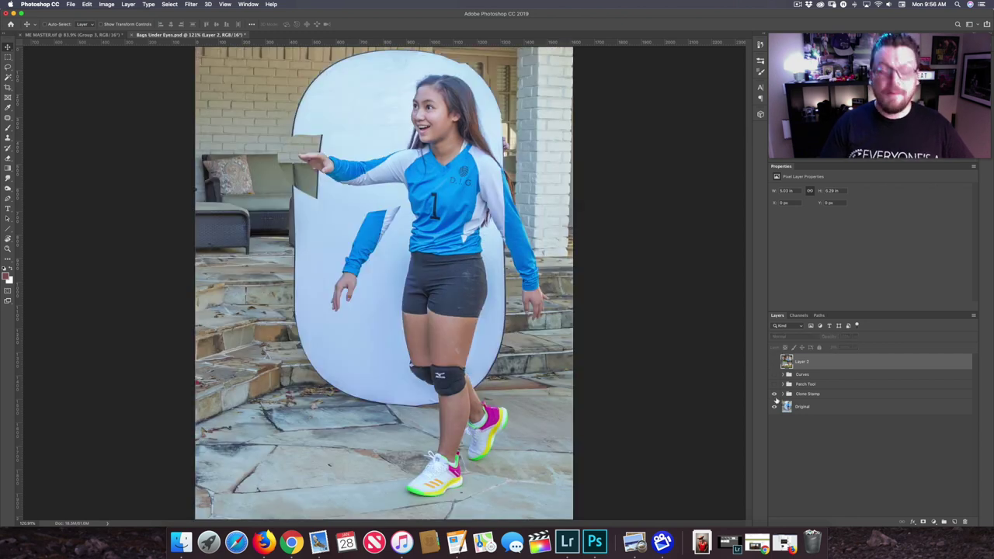
scroll(444, 133, up, 10)
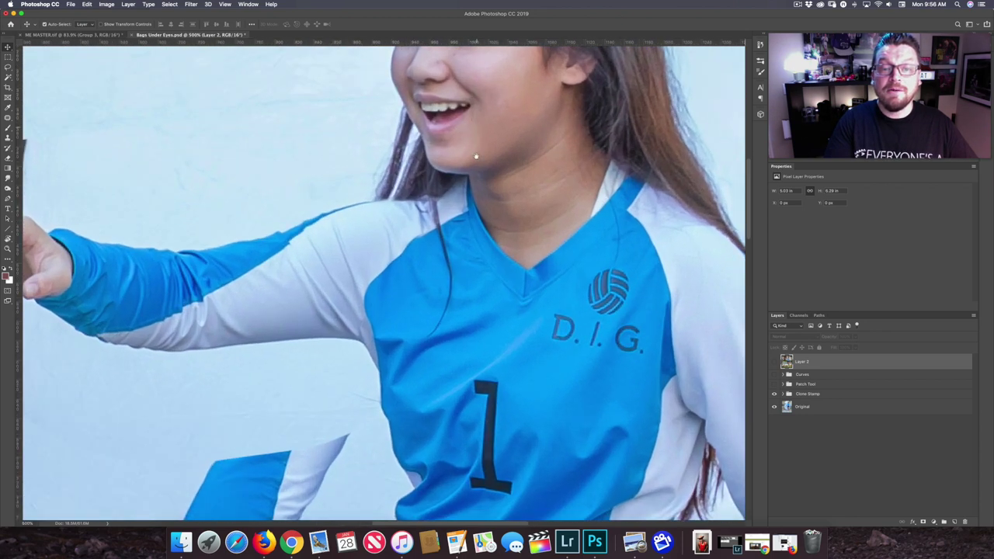
scroll(475, 138, down, 3)
scroll(551, 331, up, 3)
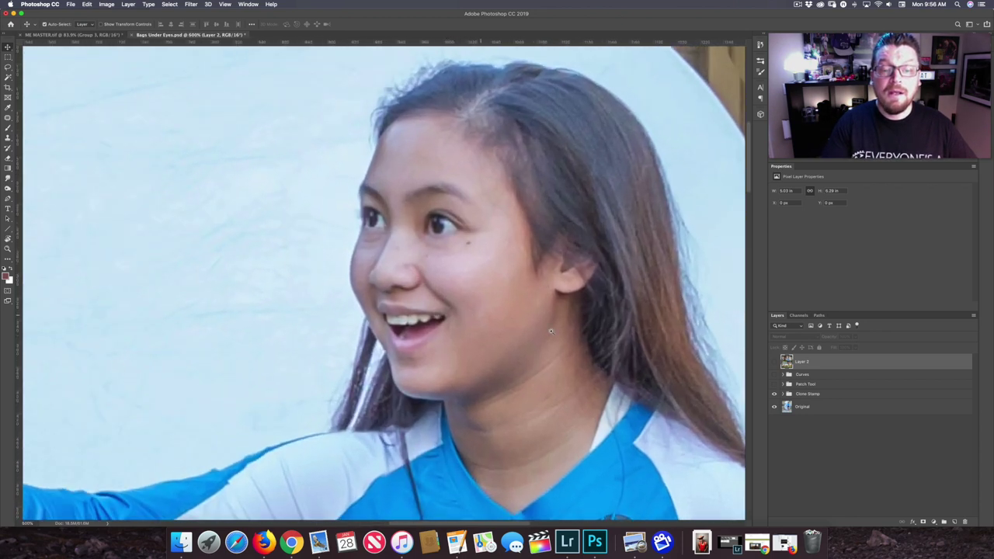
click(773, 394)
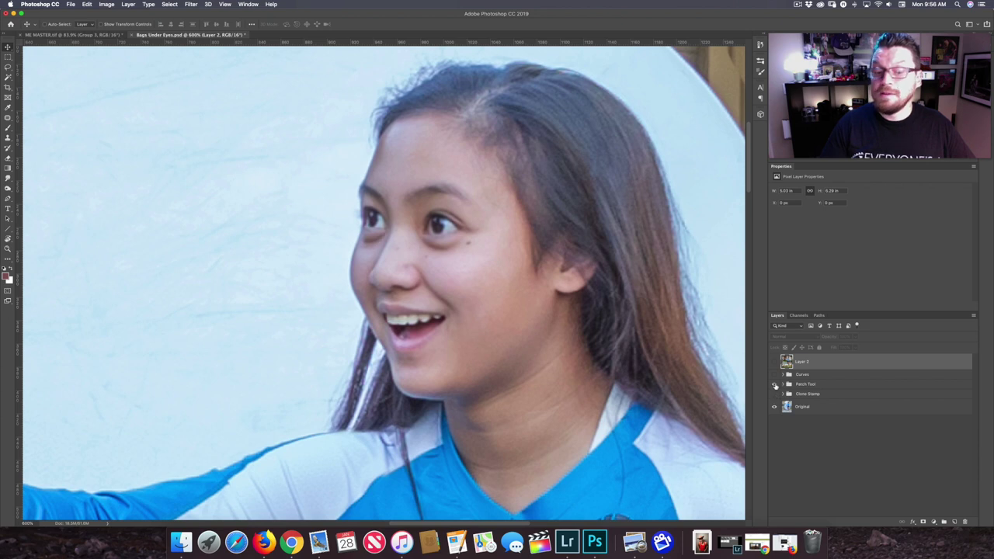
click(773, 385)
click(773, 375)
click(773, 384)
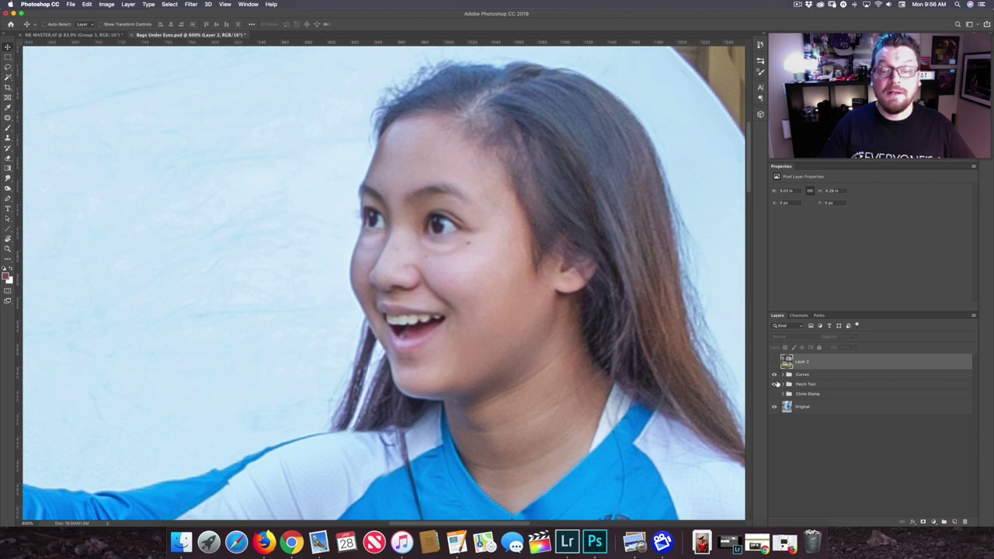
click(774, 384)
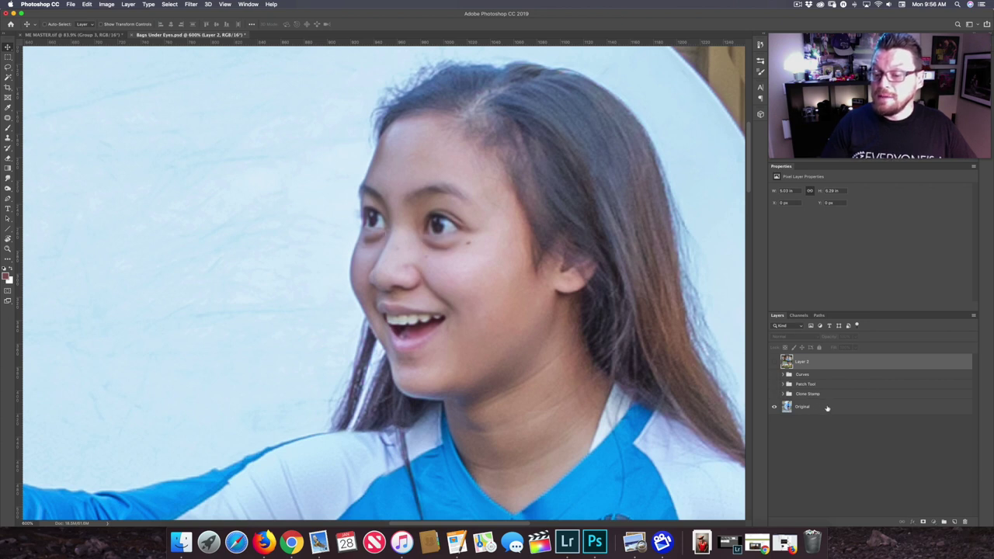
Step: Add a new layer above Original and clone clean cheek skin over the bag under the eye on the image's right side
click(821, 408)
click(954, 522)
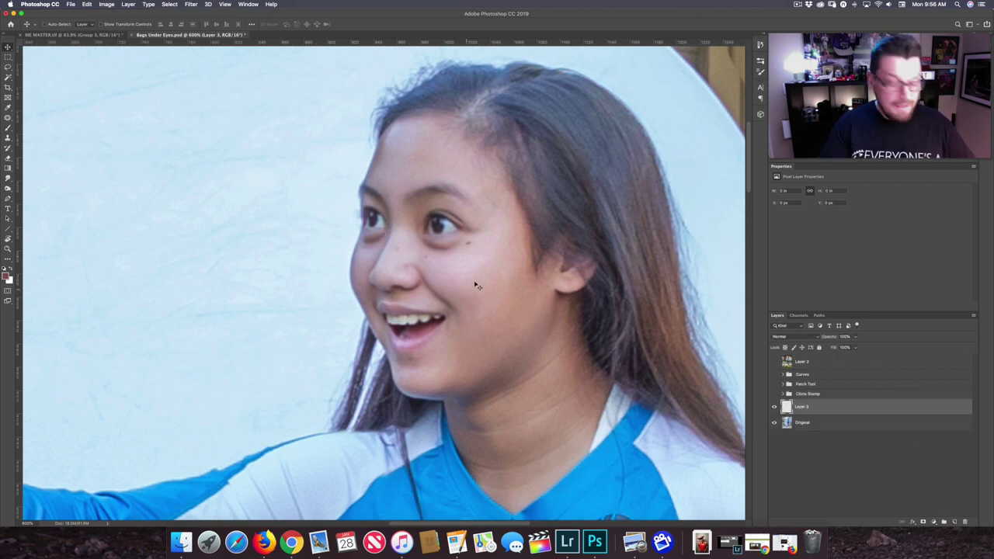
key(s)
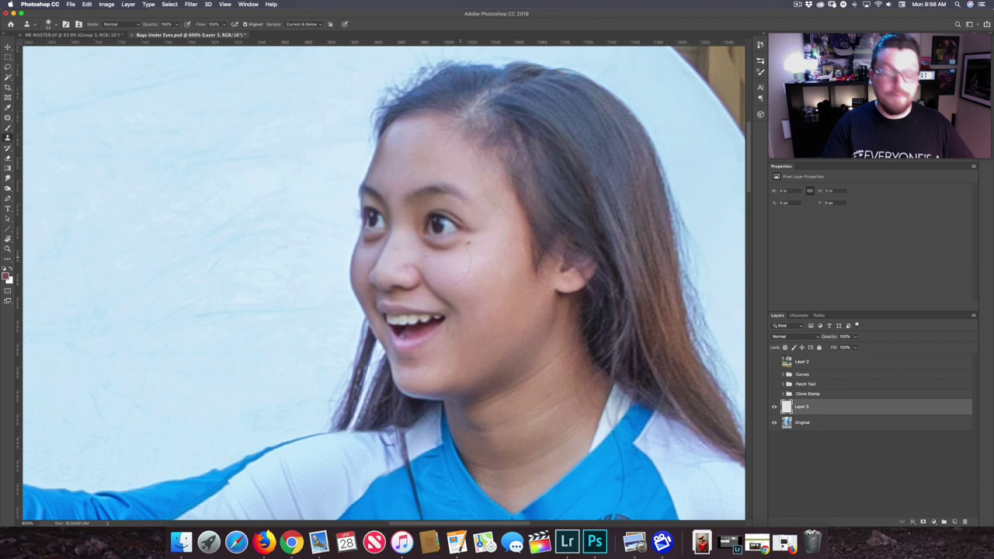
mouse_move(448, 267)
mouse_down()
mouse_move(459, 253)
mouse_move(458, 264)
mouse_move(439, 262)
mouse_up()
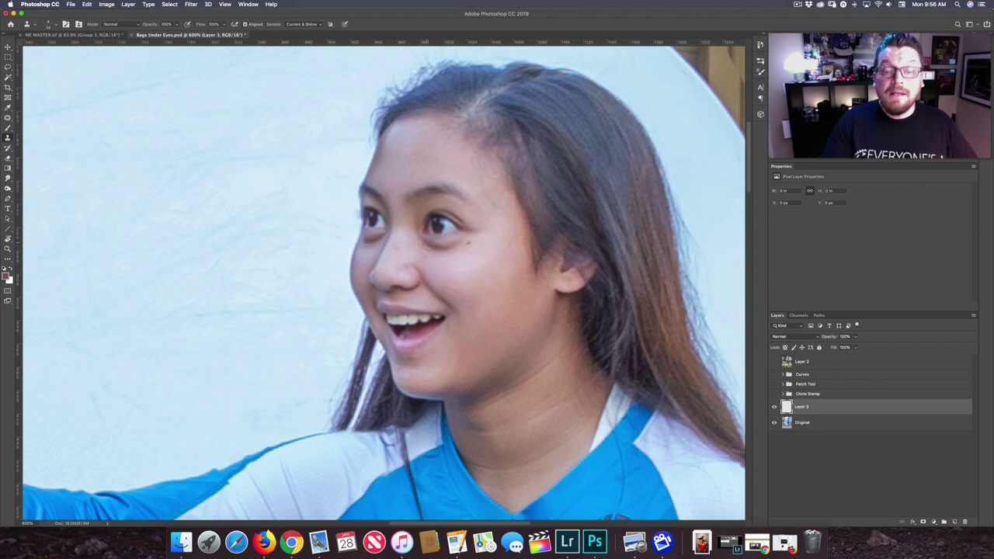
drag(426, 243, 464, 237)
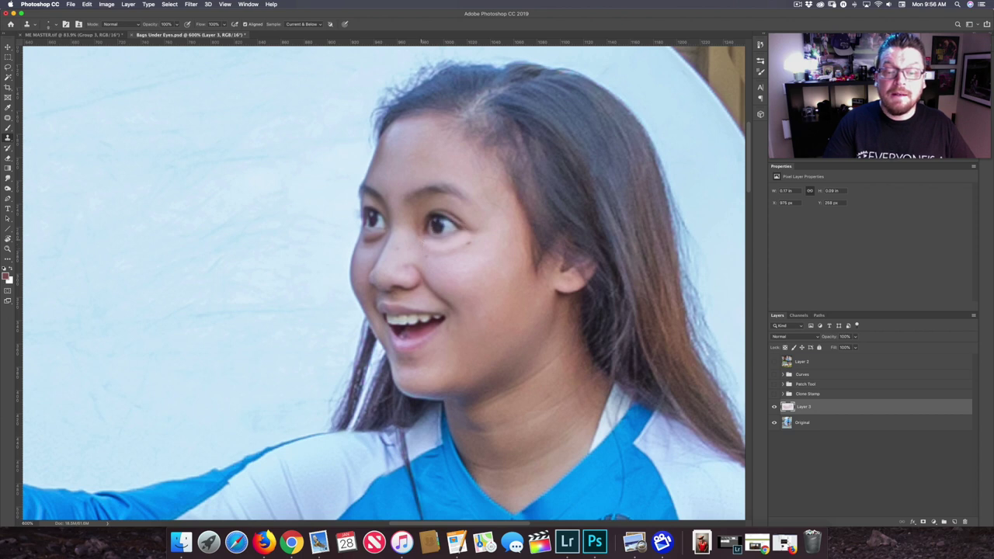
Step: Clone away the bag on the image's left side, touch up both under-eye areas, and lower the retouch layer's opacity
drag(366, 254, 377, 242)
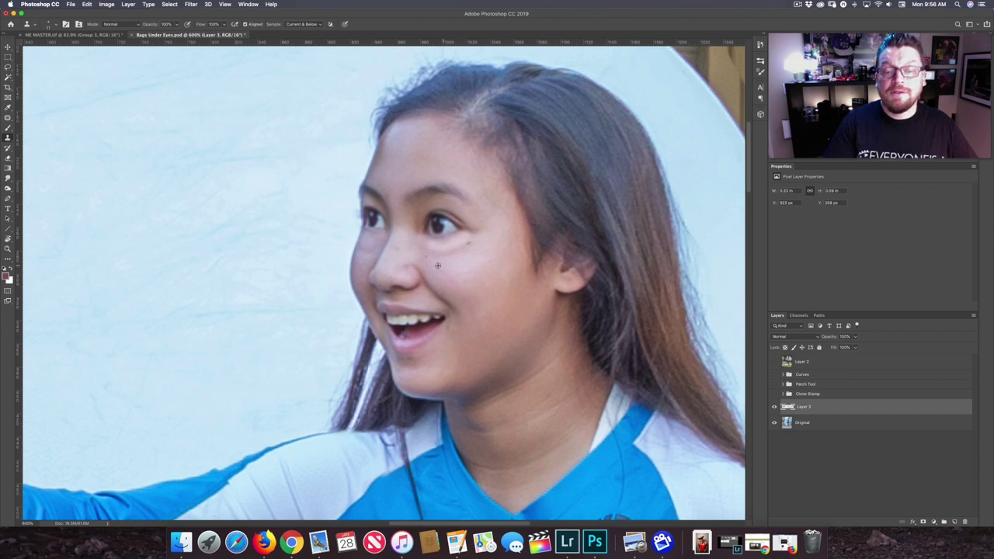
mouse_move(425, 249)
mouse_down()
mouse_move(463, 247)
mouse_move(436, 255)
mouse_up()
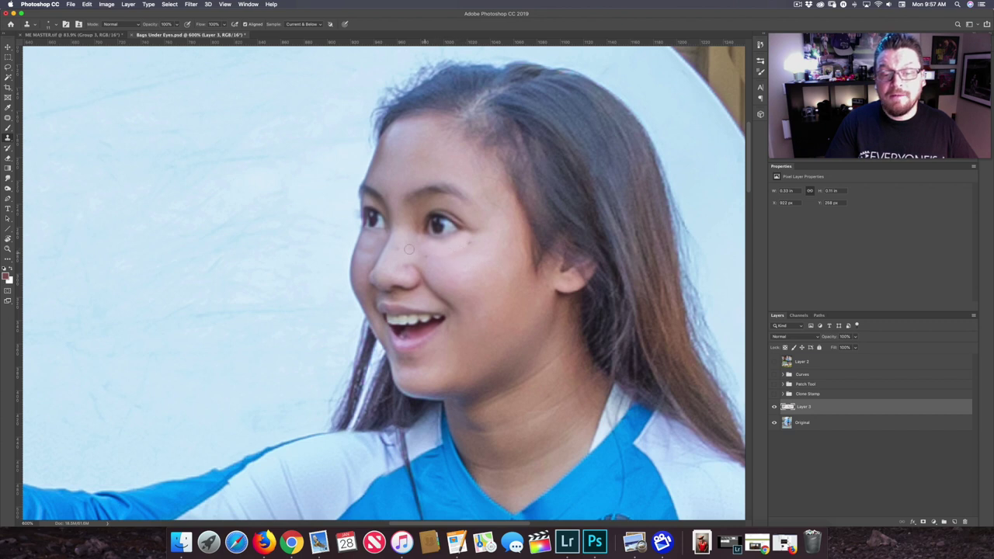
drag(371, 250, 366, 253)
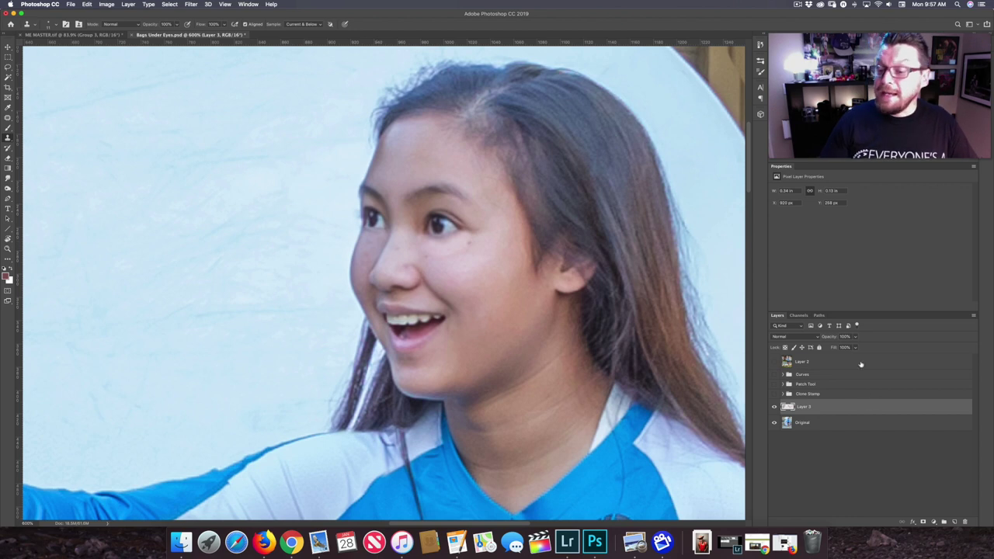
drag(855, 347, 848, 347)
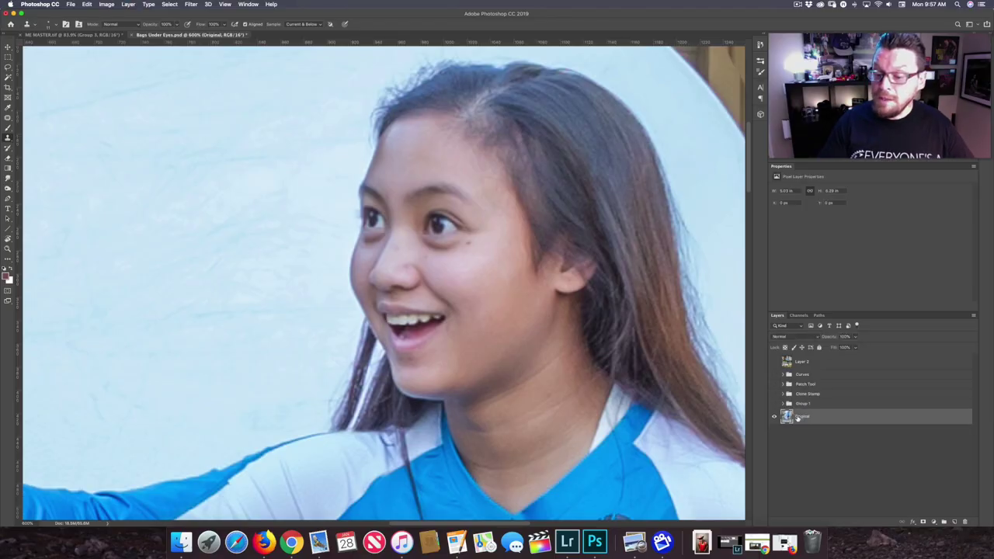
Step: Duplicate the Original layer above Group 1, duplicate that copy again, and activate the Patch Tool
drag(805, 417, 803, 399)
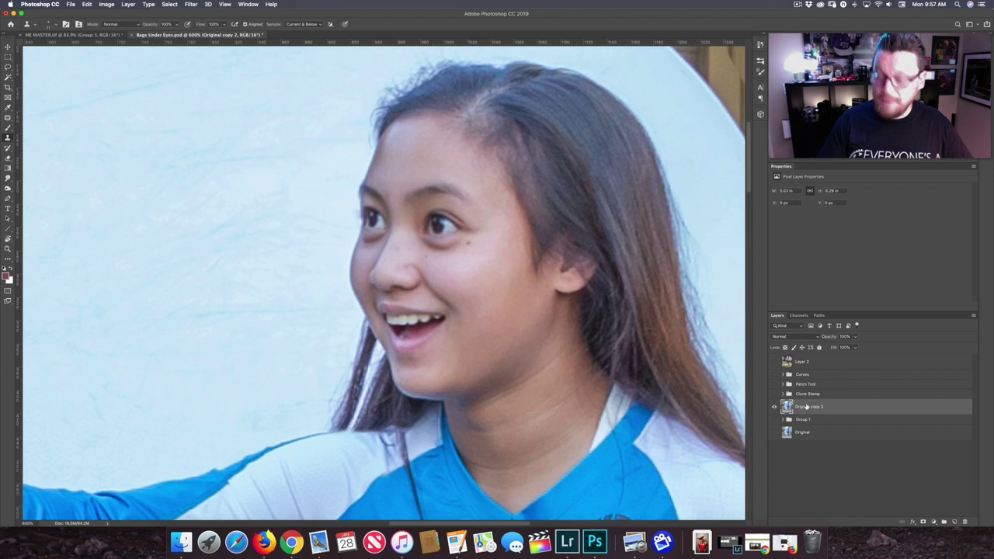
key(super+j)
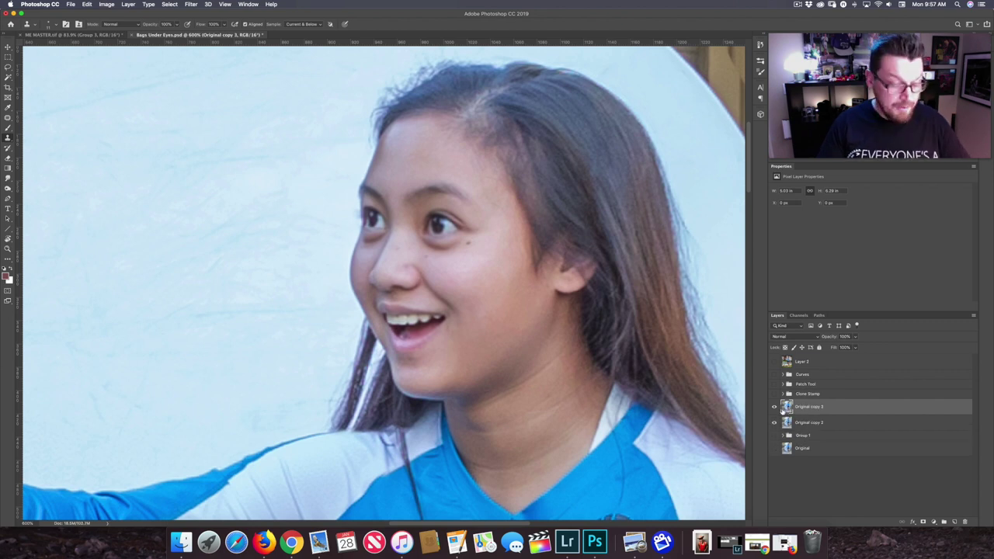
key(j)
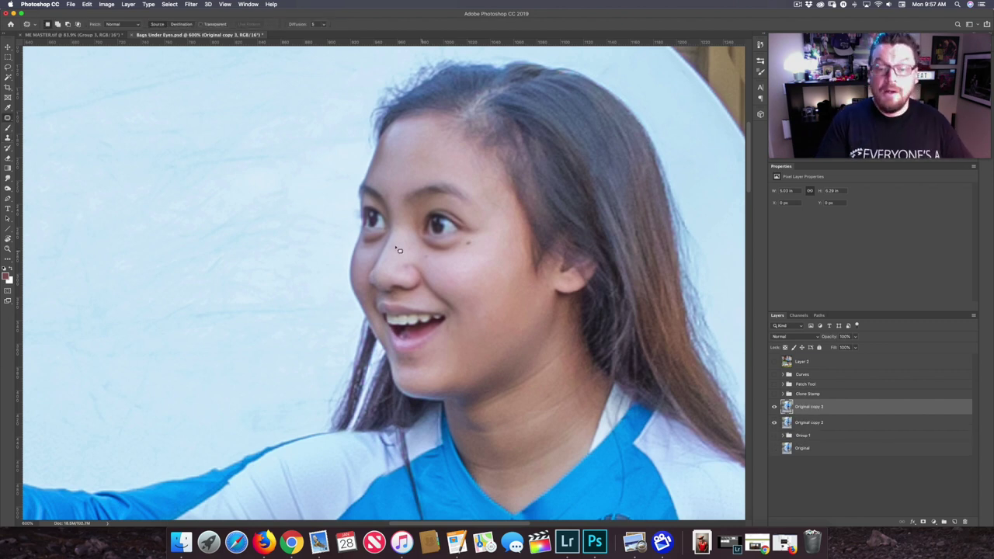
drag(8, 118, 66, 137)
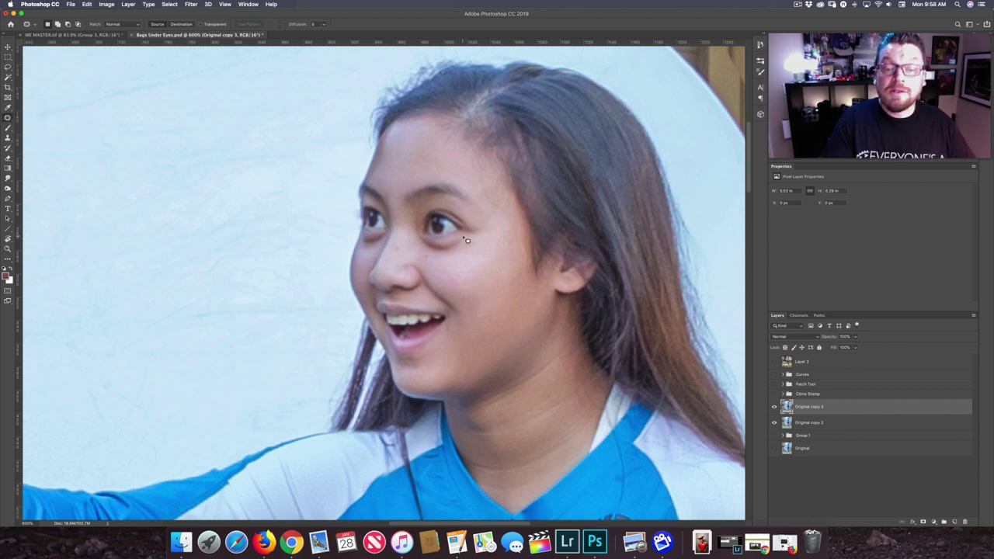
Step: Patch the bags under both eyes with clean cheek skin on the top copy, clearing the selection after each
mouse_move(468, 240)
mouse_down()
mouse_move(420, 241)
mouse_move(440, 257)
mouse_move(463, 253)
mouse_move(468, 238)
mouse_move(446, 273)
mouse_up()
key(super+d)
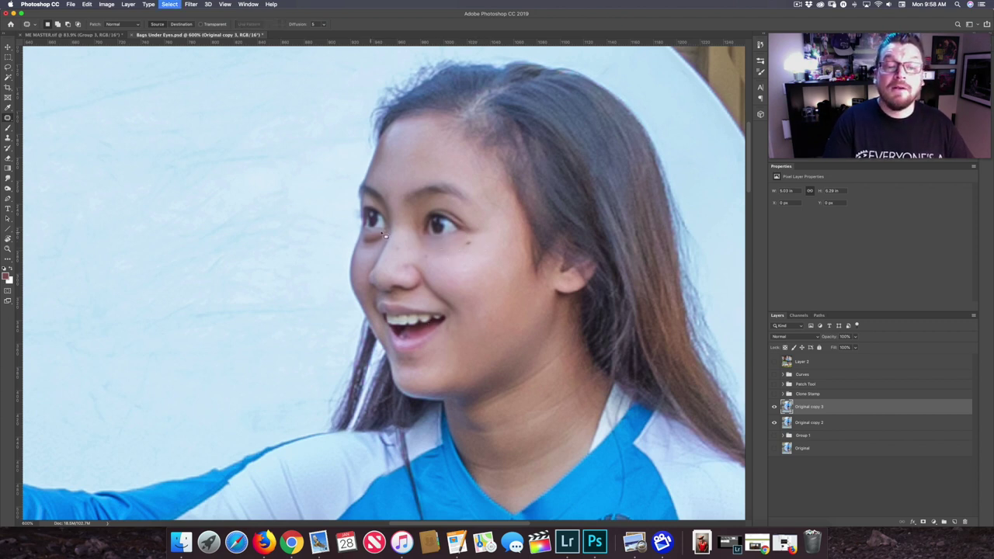
mouse_move(377, 240)
mouse_down()
mouse_move(361, 246)
mouse_move(371, 253)
mouse_move(391, 236)
mouse_move(371, 257)
mouse_up()
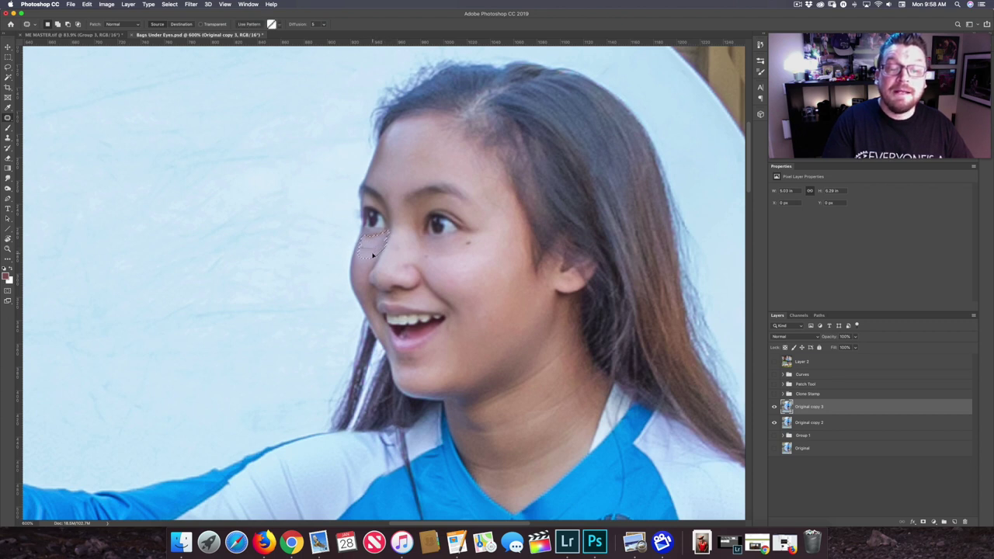
key(ctrl+d)
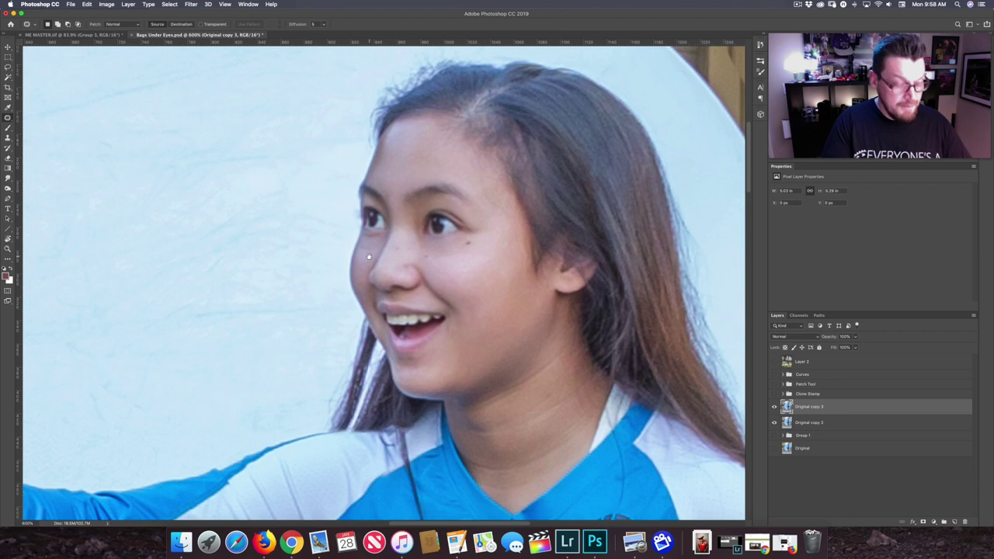
scroll(369, 254, up, 3)
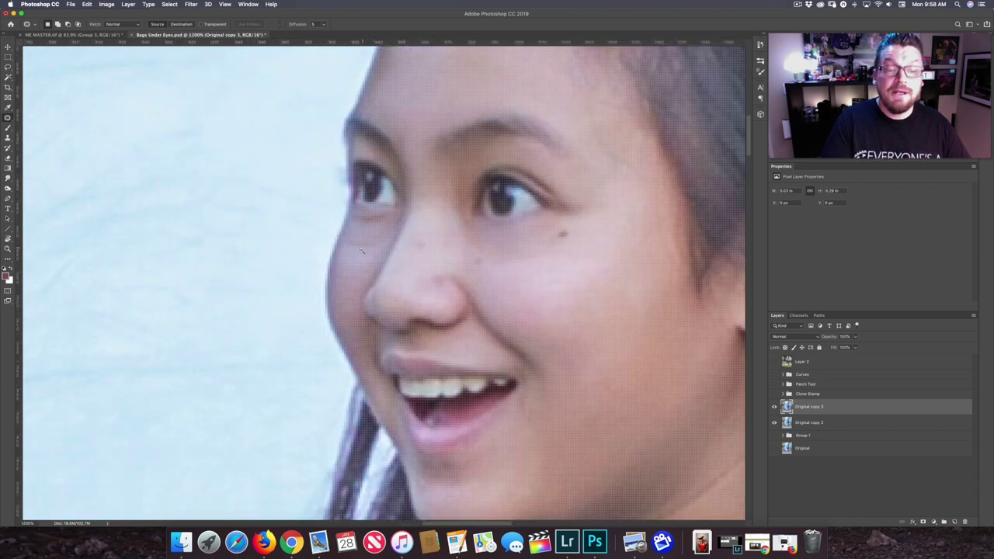
scroll(365, 256, down, 3)
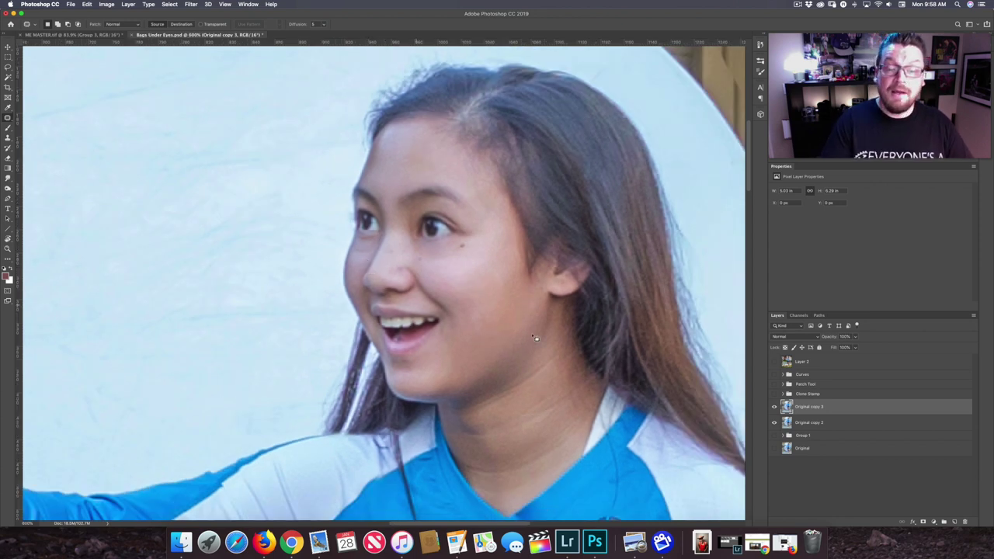
Step: Lower the patched layer's opacity to 70% and erase patch spill around the cheek edge and eye on the image's left side
drag(854, 338, 848, 347)
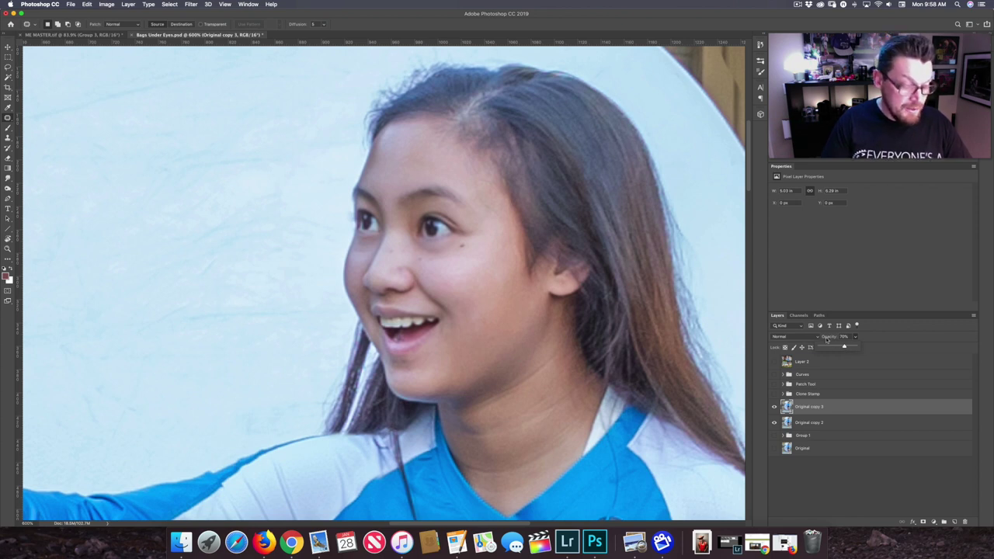
key(e)
mouse_move(341, 269)
mouse_down()
mouse_move(319, 270)
mouse_move(358, 255)
mouse_up()
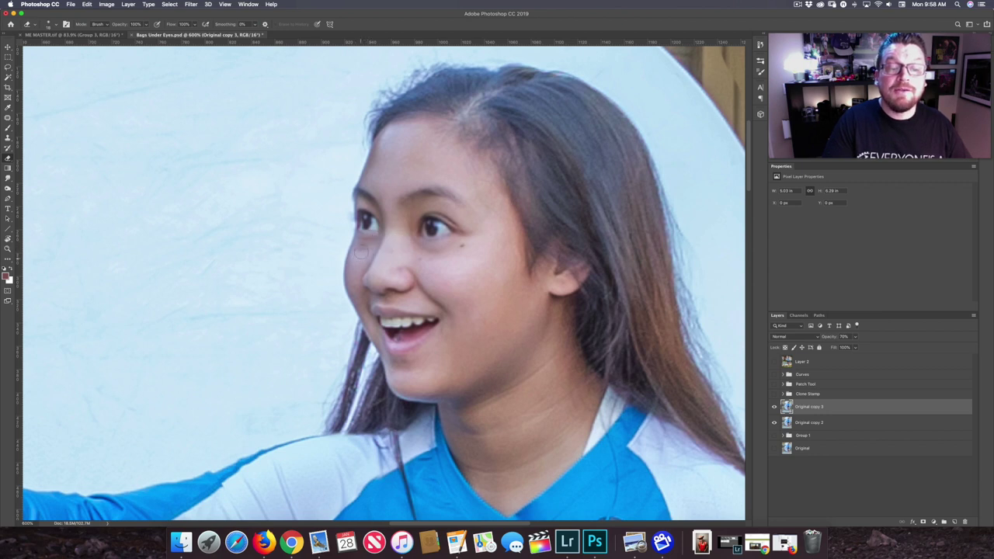
drag(362, 225, 362, 225)
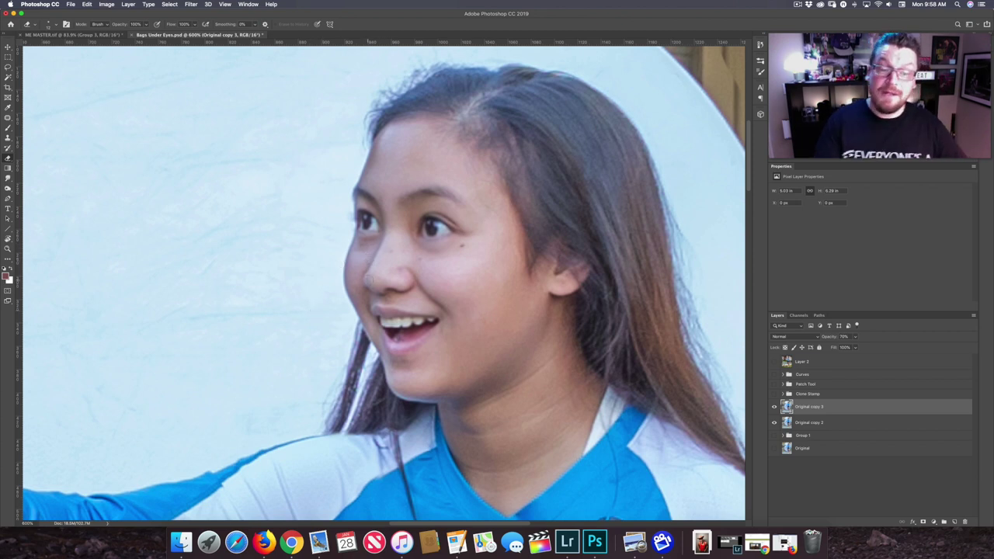
Step: Group the two Original copies, then place a duplicate of the Original layer above Group 2 and make it visible
shift+click(821, 427)
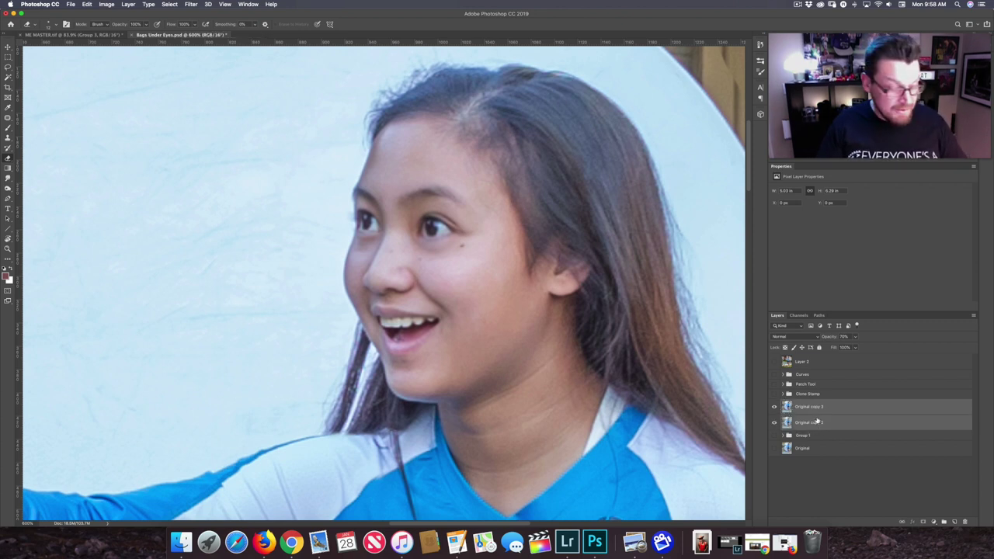
key(super+g)
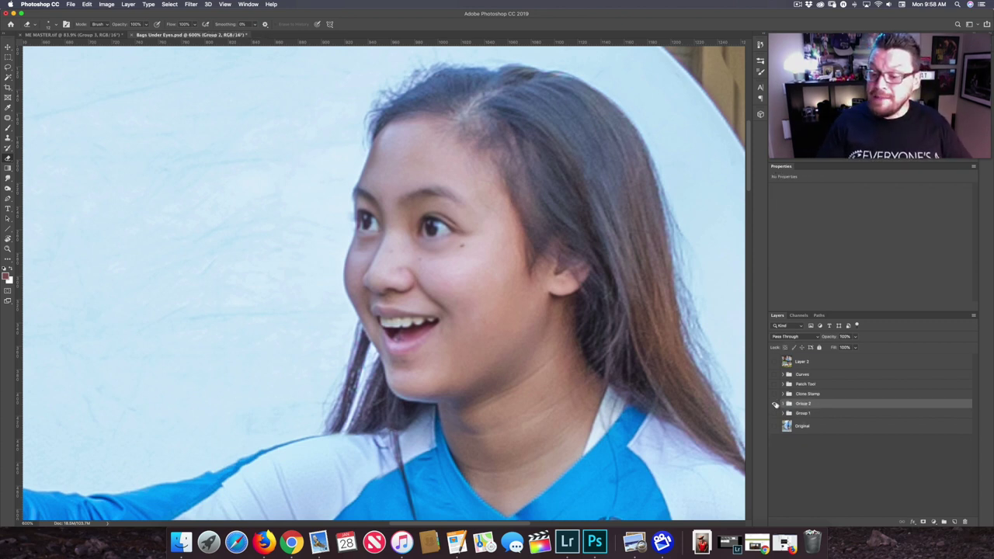
click(825, 428)
key(super+j)
drag(813, 426, 815, 400)
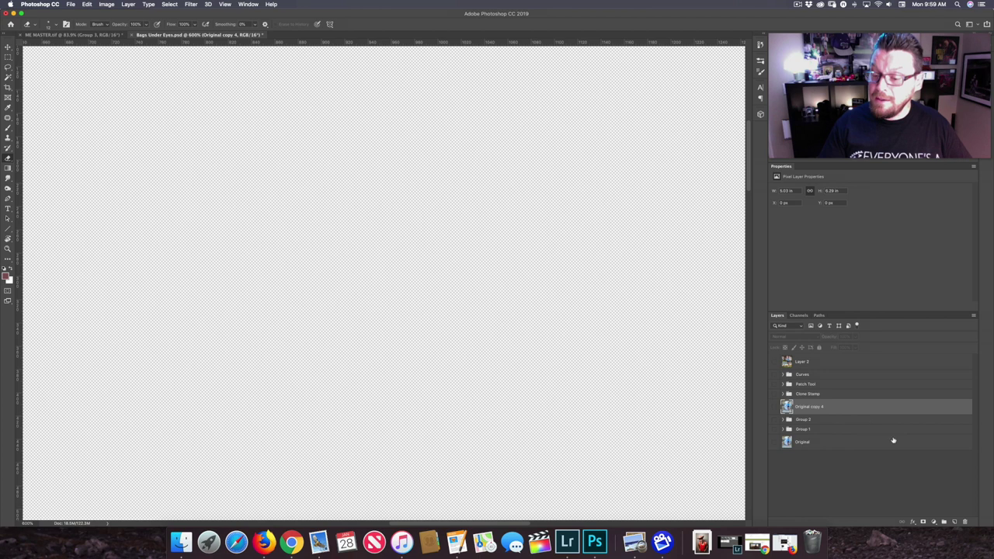
click(773, 406)
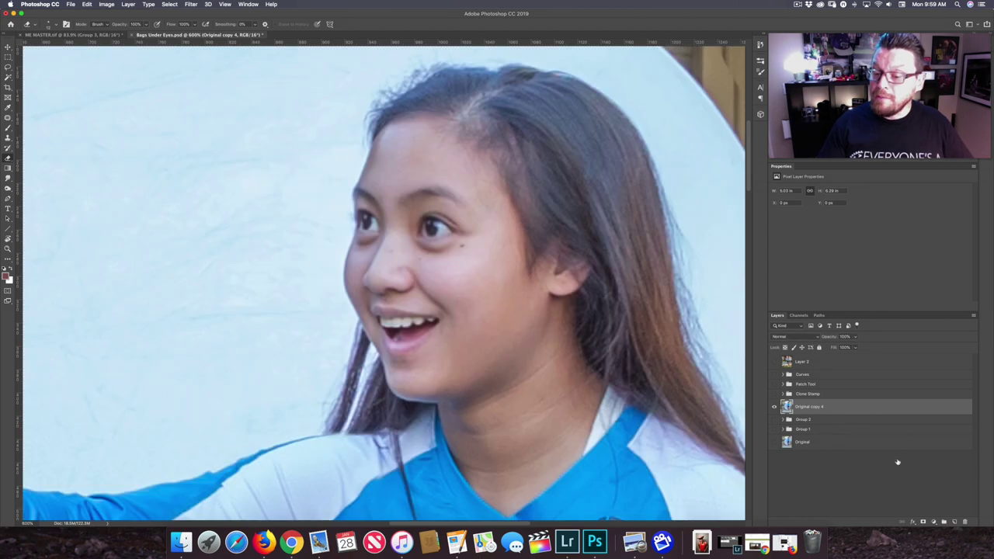
Step: Add a Curves adjustment, take its target shadow color from bright cheek skin without saving defaults, and apply it to the right-side under-eye bag
click(933, 521)
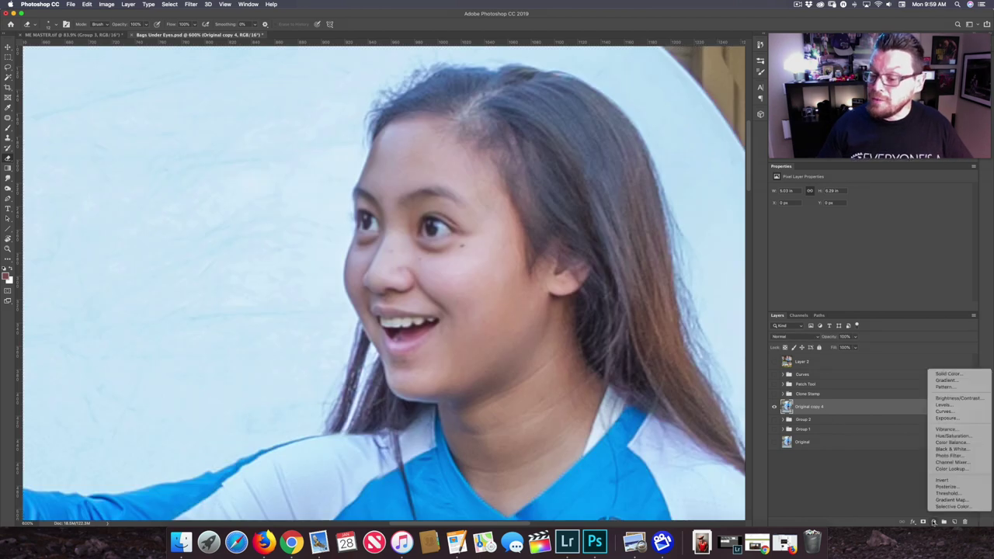
click(940, 411)
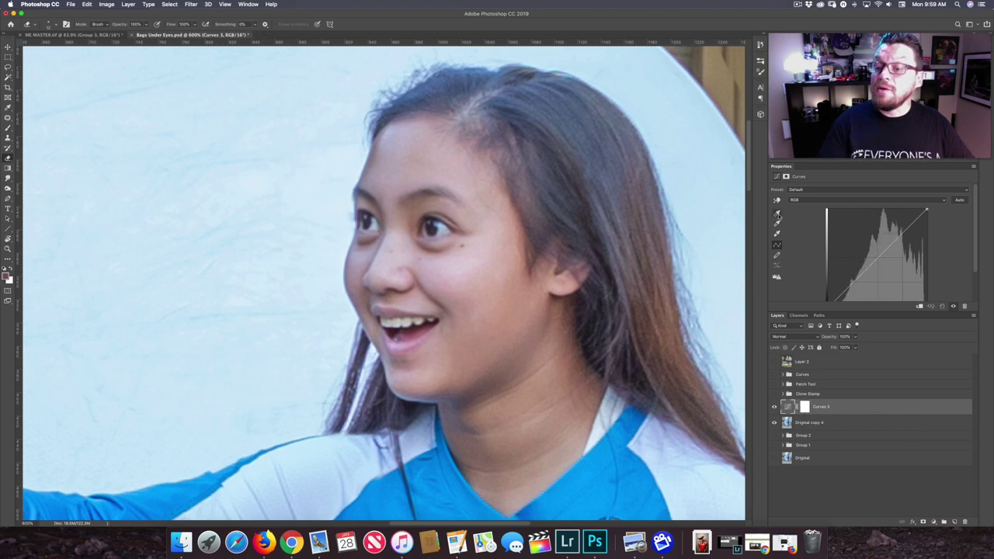
double_click(777, 213)
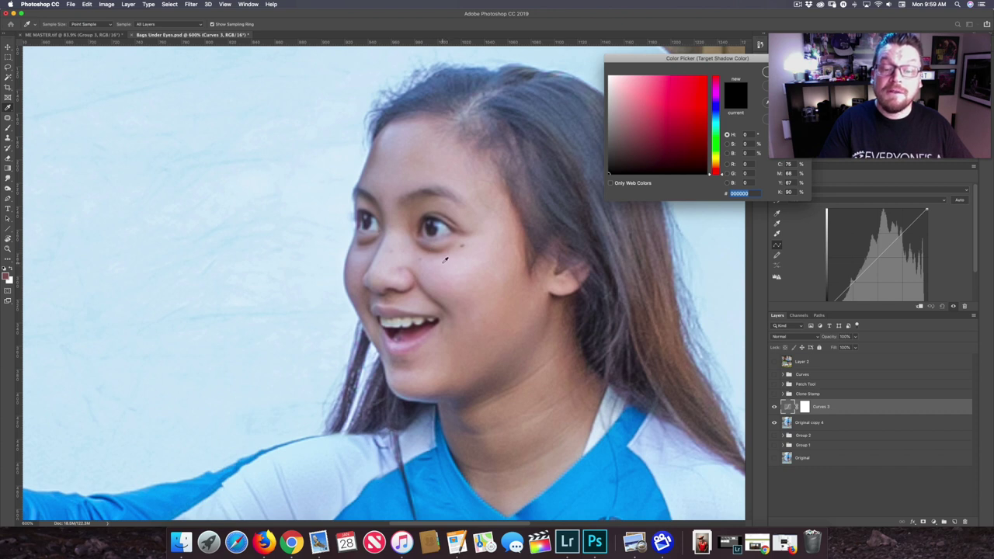
click(445, 260)
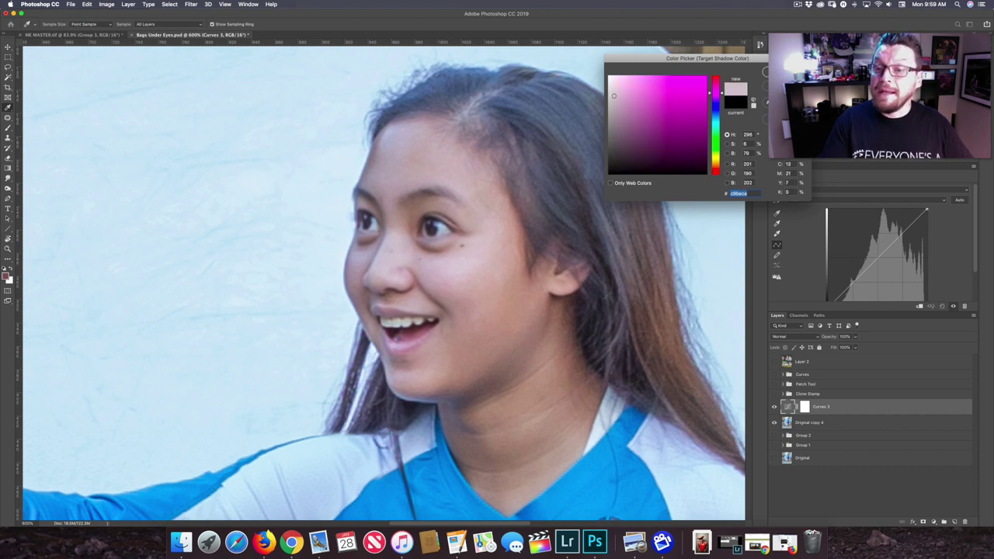
click(765, 72)
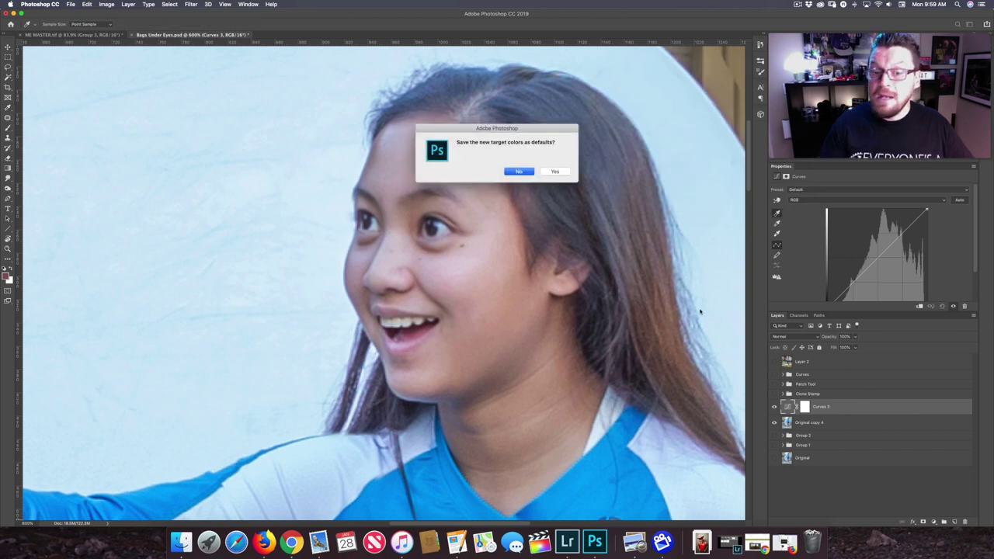
click(519, 172)
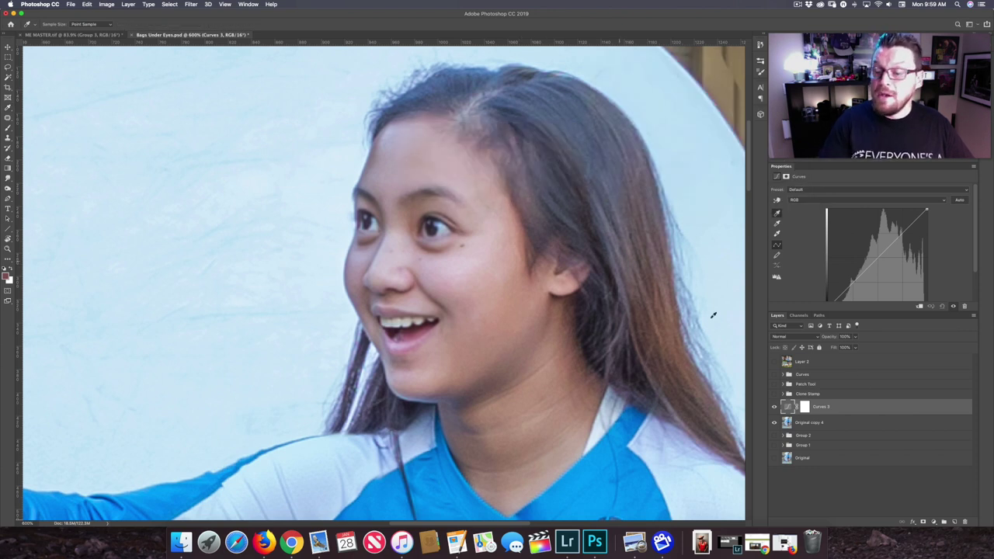
click(432, 247)
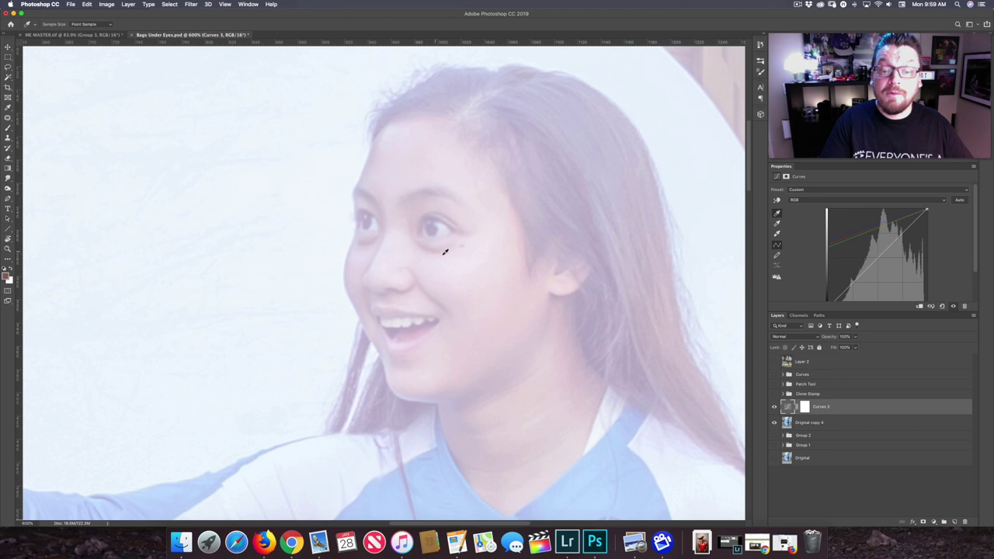
Step: Invert the Curves 3 mask, paint the adjustment in over the bag on the image's right side, and reduce its opacity to 82%
click(805, 406)
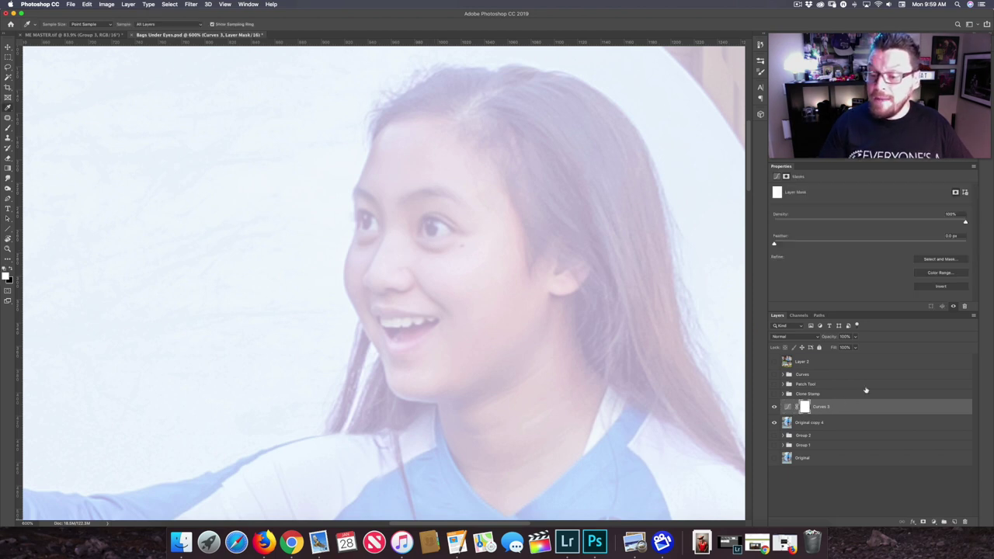
key(super+i)
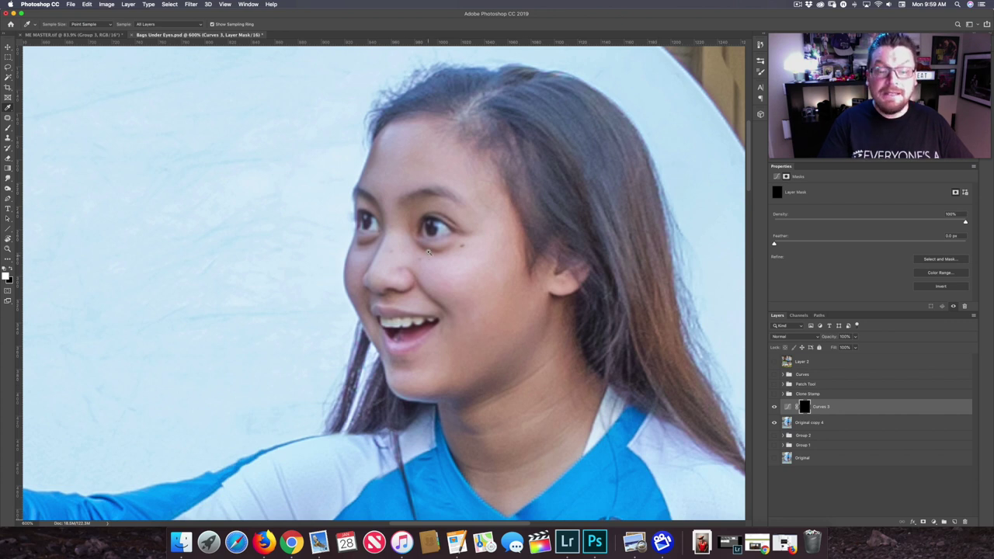
scroll(429, 254, up, 1)
key(b)
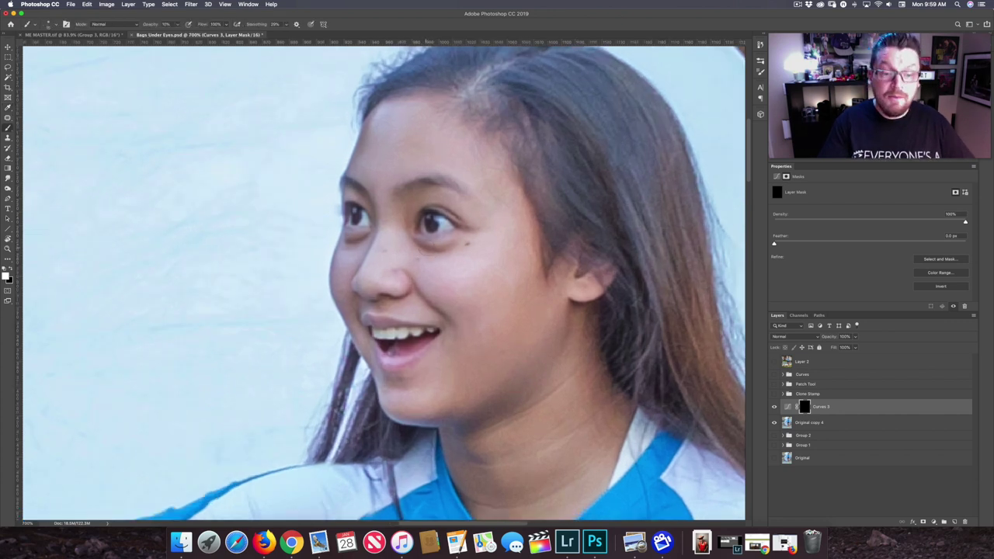
drag(422, 255, 426, 249)
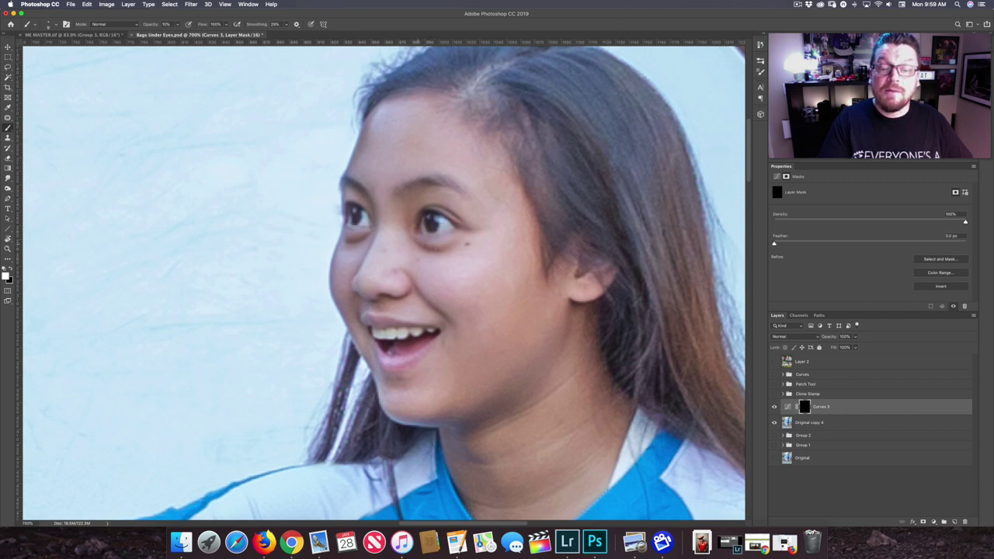
drag(425, 248, 426, 248)
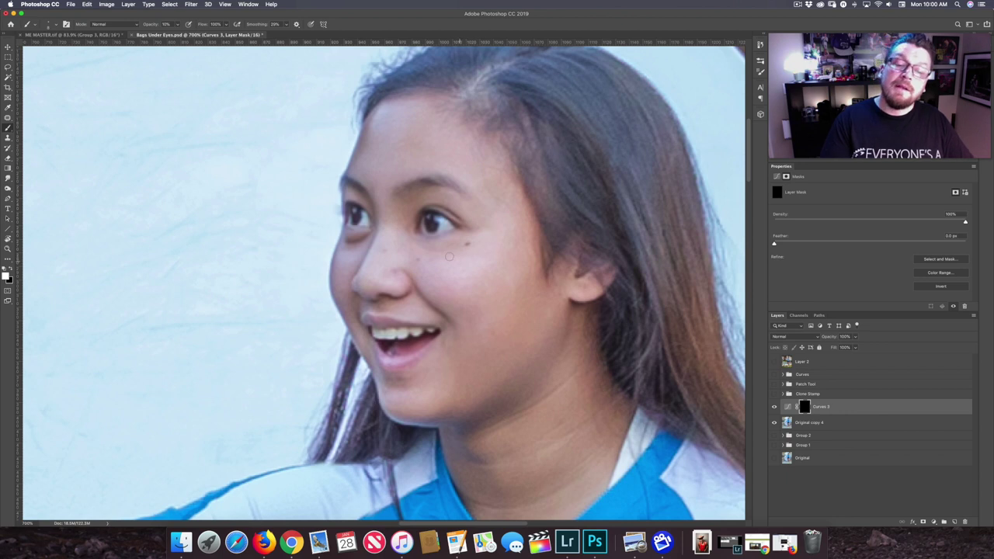
click(854, 347)
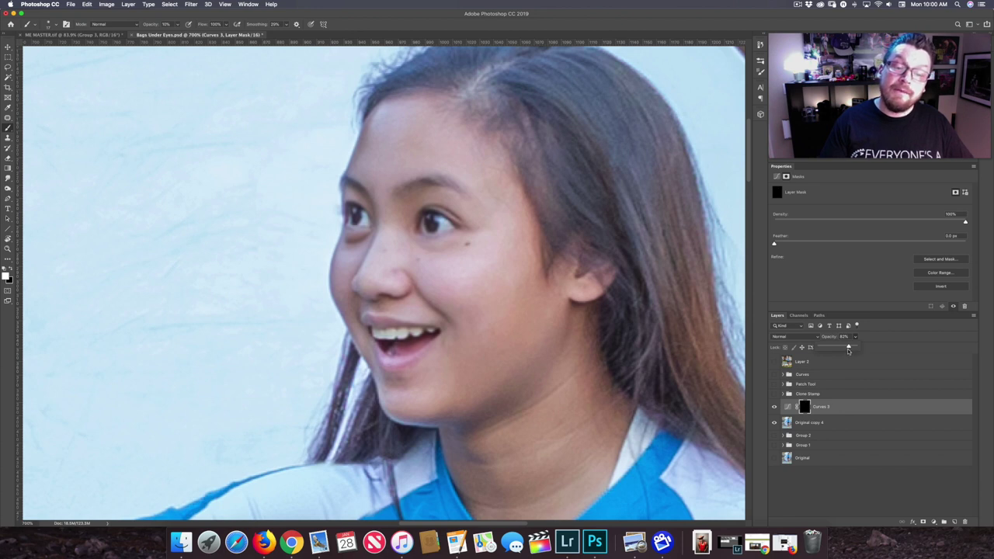
Step: Add a second Curves adjustment, sample its target shadow color from the left-side cheek without saving defaults, and apply it to that eye's bag
click(830, 410)
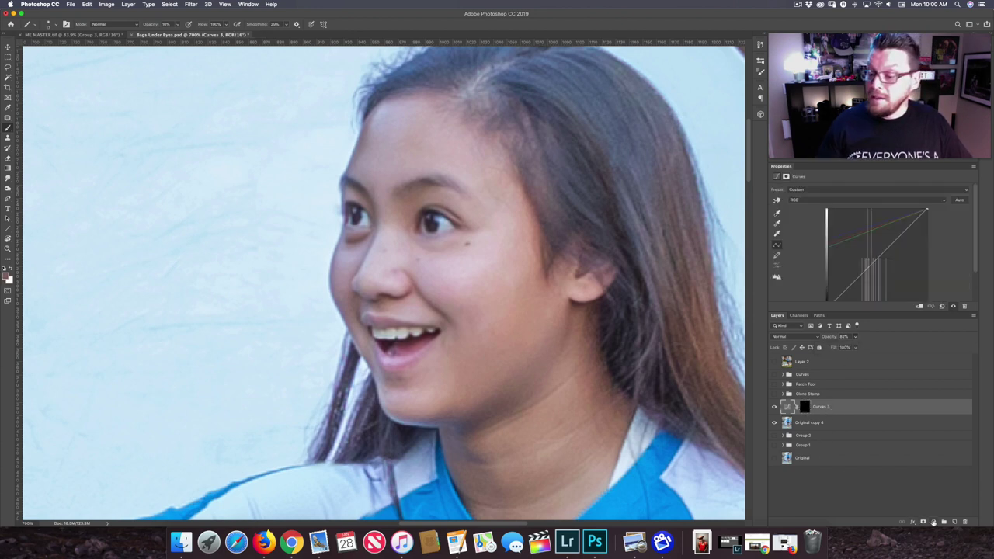
click(934, 522)
click(943, 410)
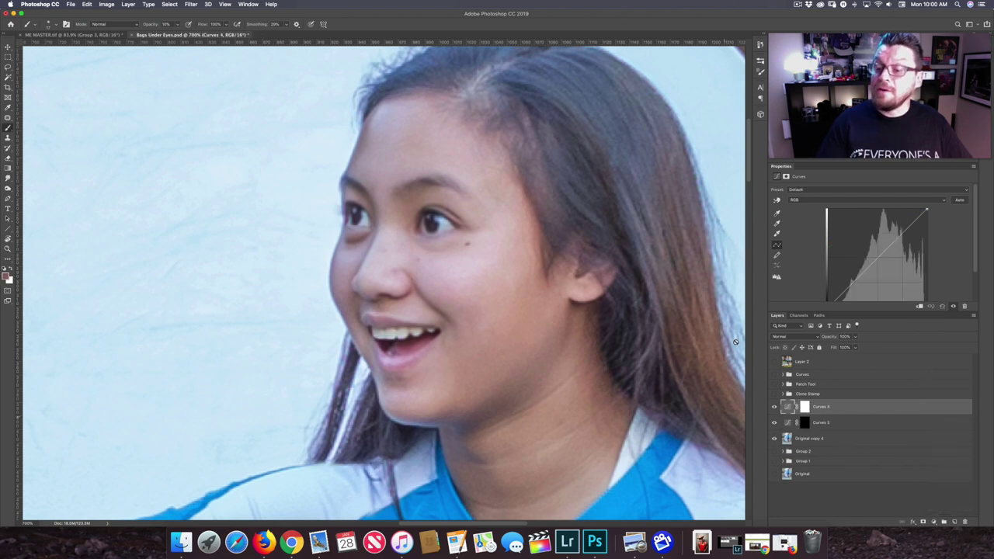
double_click(778, 212)
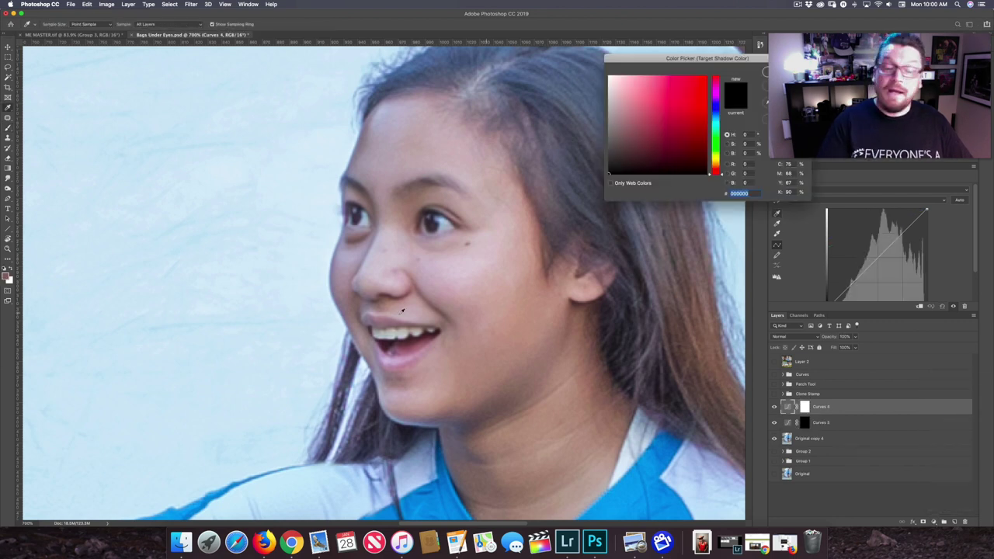
click(347, 250)
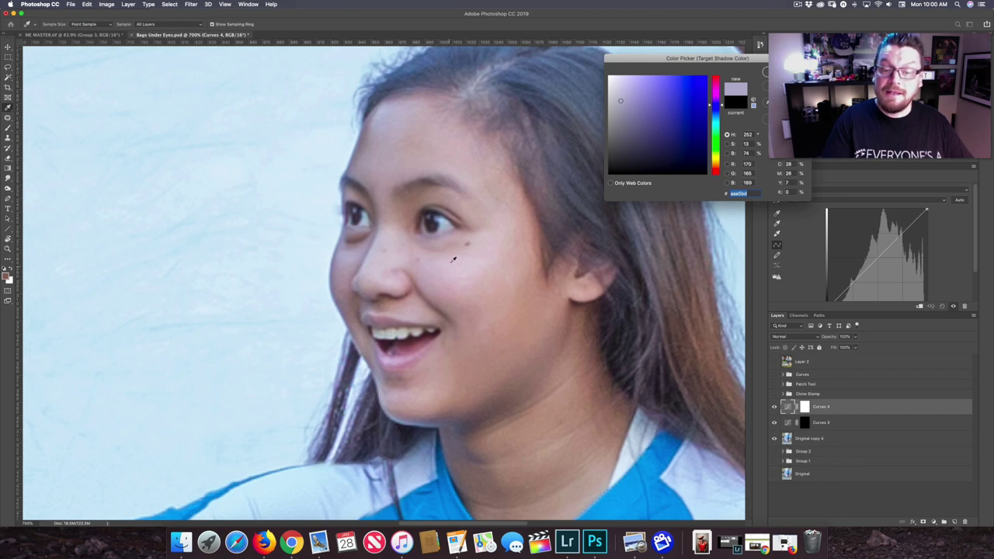
key(Return)
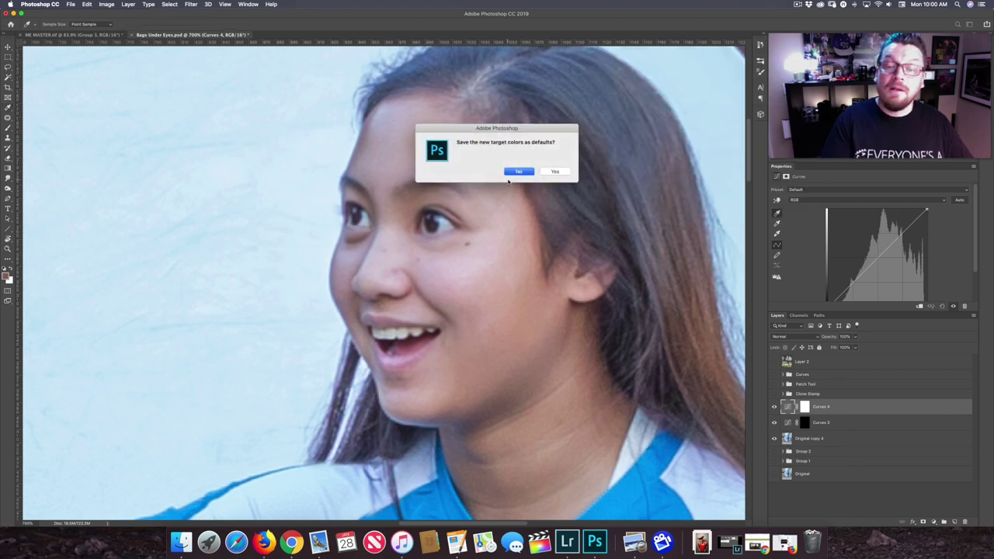
key(Return)
click(355, 239)
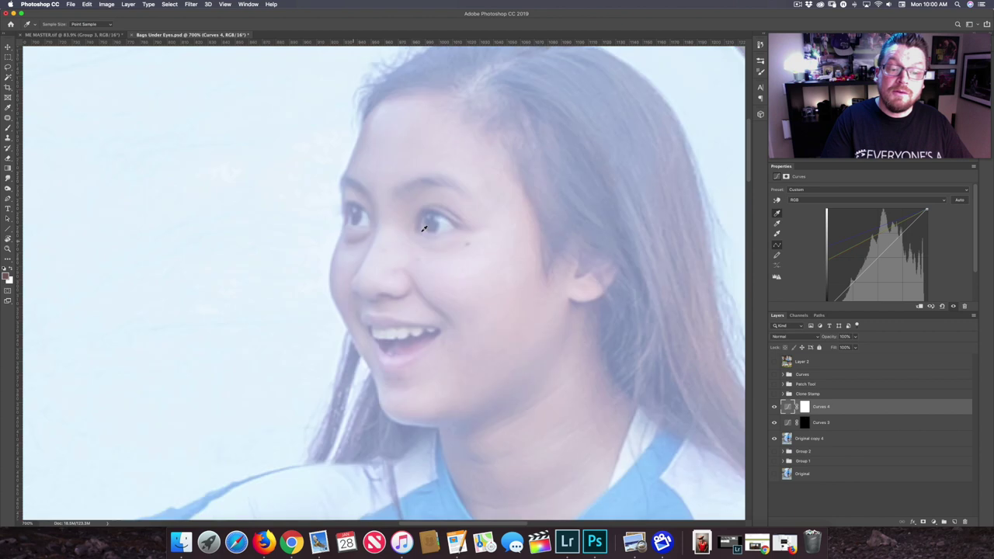
Step: Invert the Curves 4 mask, brush the adjustment in under the eye on the image's left side, and reduce its opacity to 78%
click(804, 407)
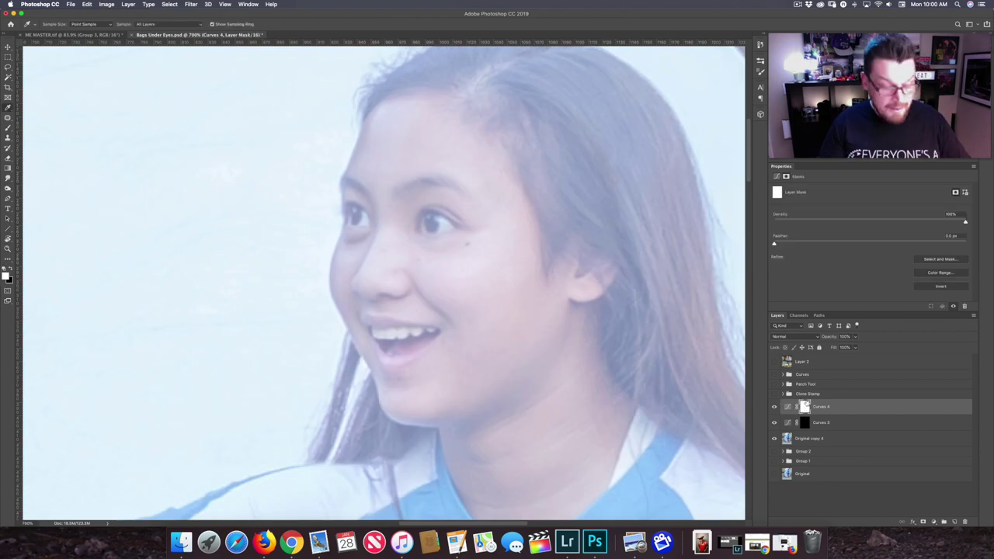
key(super+i)
key(b)
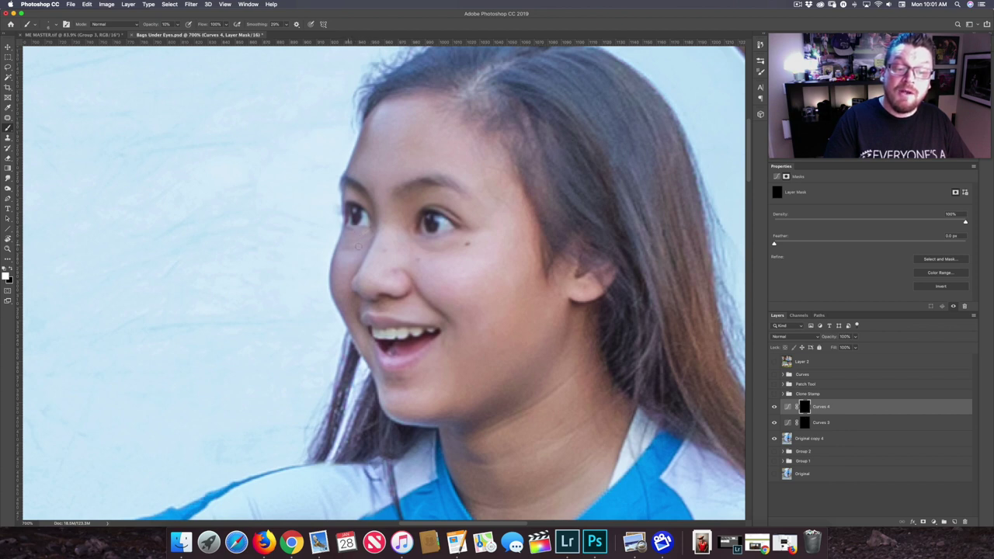
drag(367, 231, 374, 226)
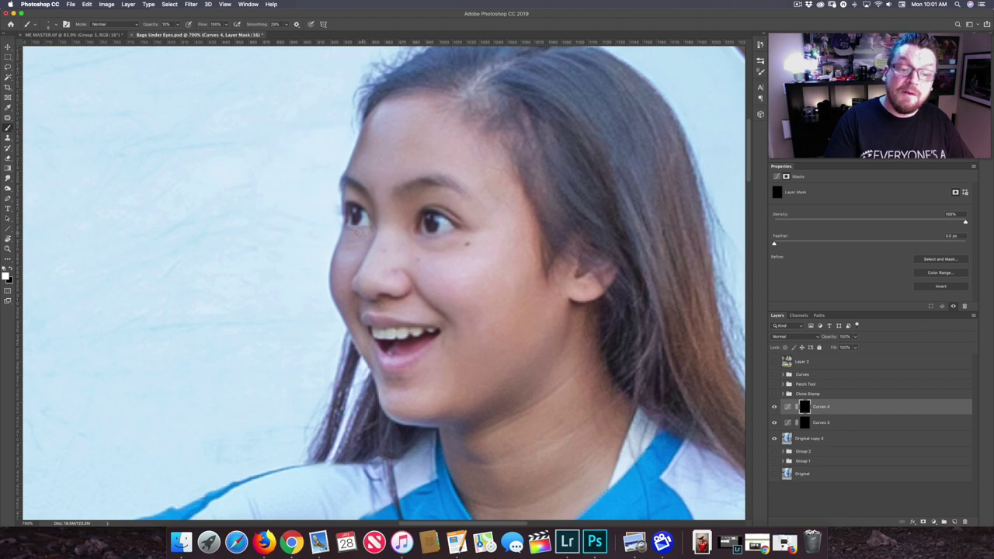
drag(366, 230, 367, 228)
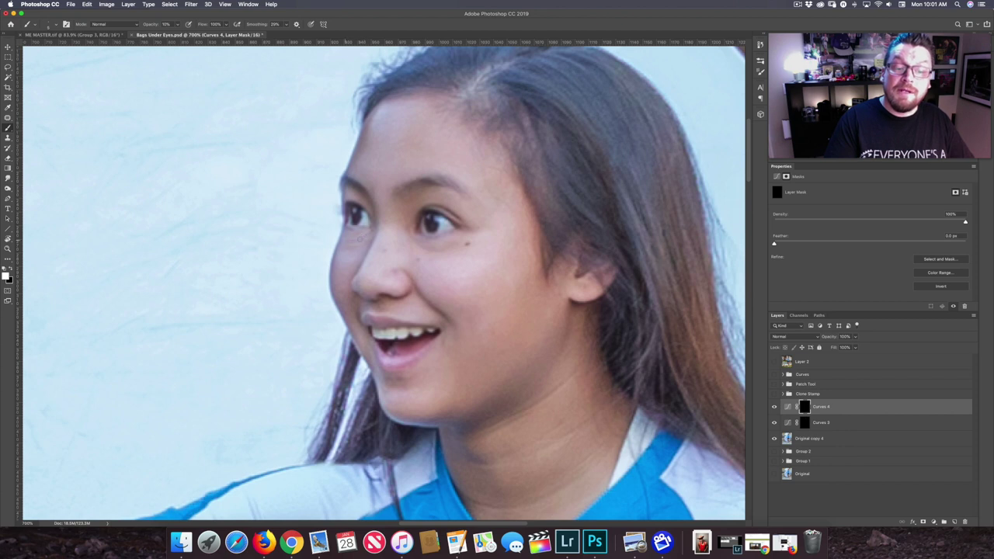
drag(362, 233, 361, 245)
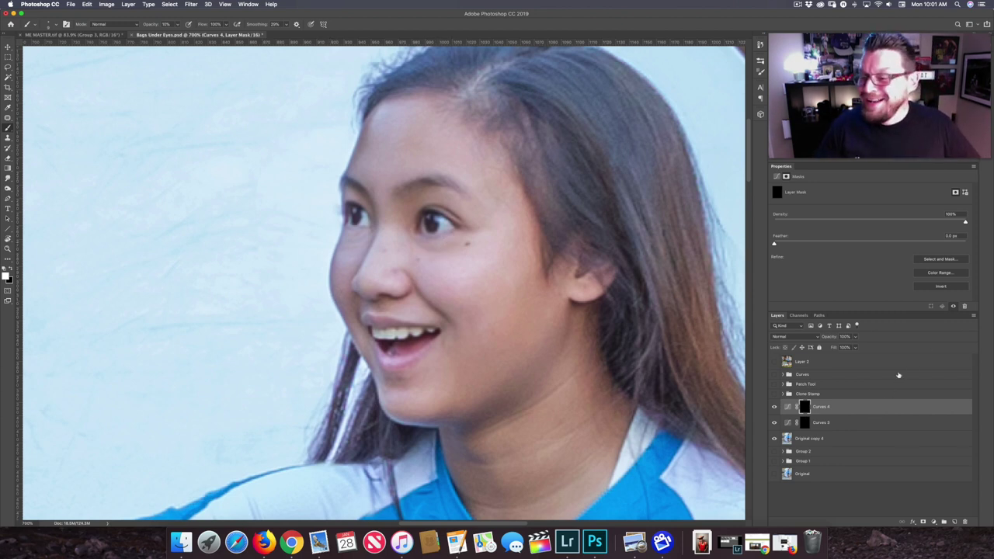
click(855, 337)
drag(854, 347, 851, 347)
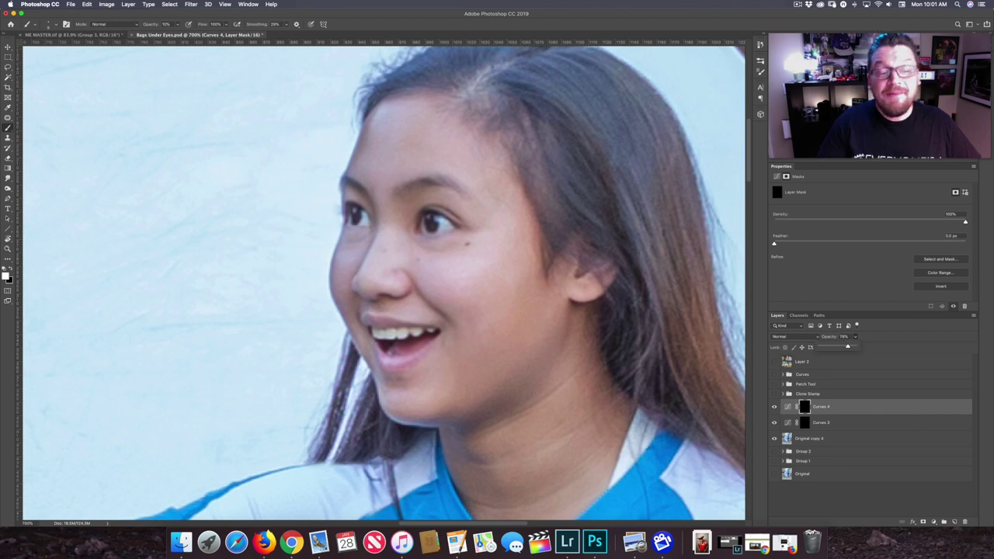
Step: Clone smoother skin under the eye on the image's left side onto a new layer above Original copy 4, reducing its opacity to 39%
scroll(362, 250, up, 1)
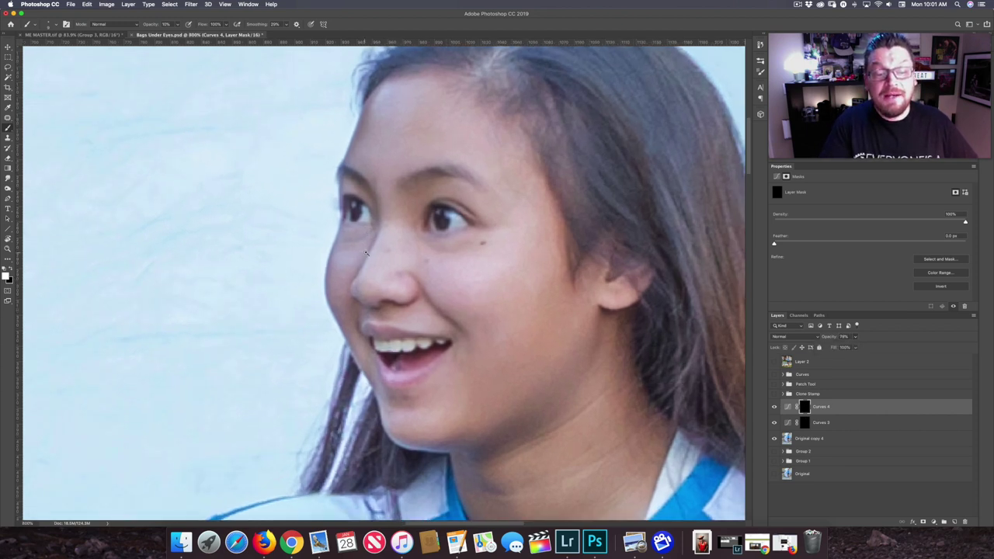
click(857, 439)
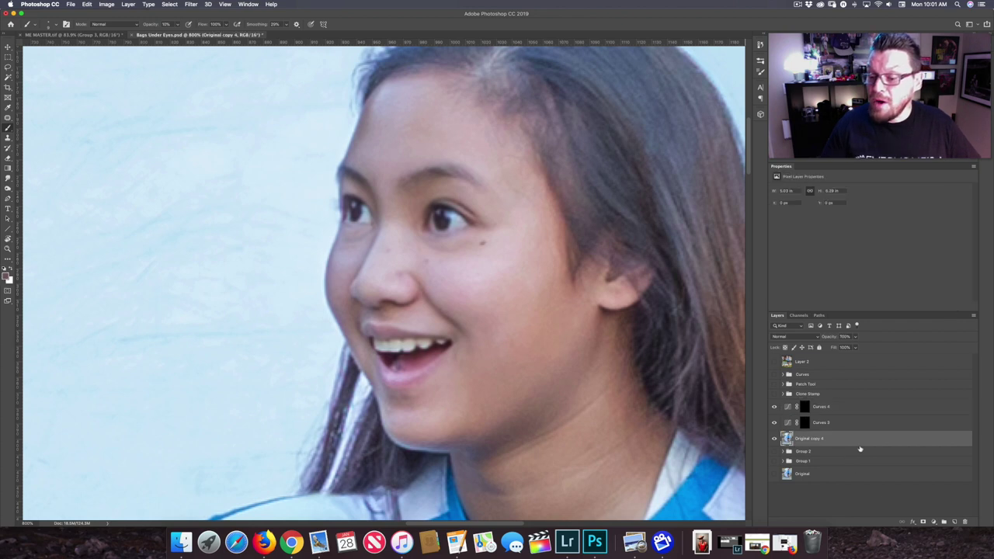
click(954, 523)
key(s)
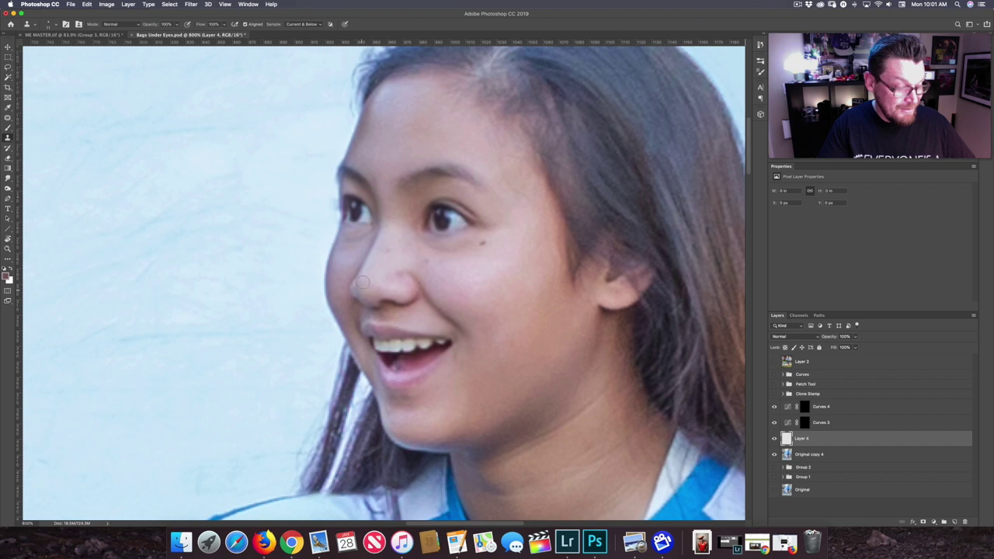
mouse_move(360, 245)
mouse_down()
mouse_move(358, 255)
mouse_move(349, 238)
mouse_up()
drag(855, 336, 833, 353)
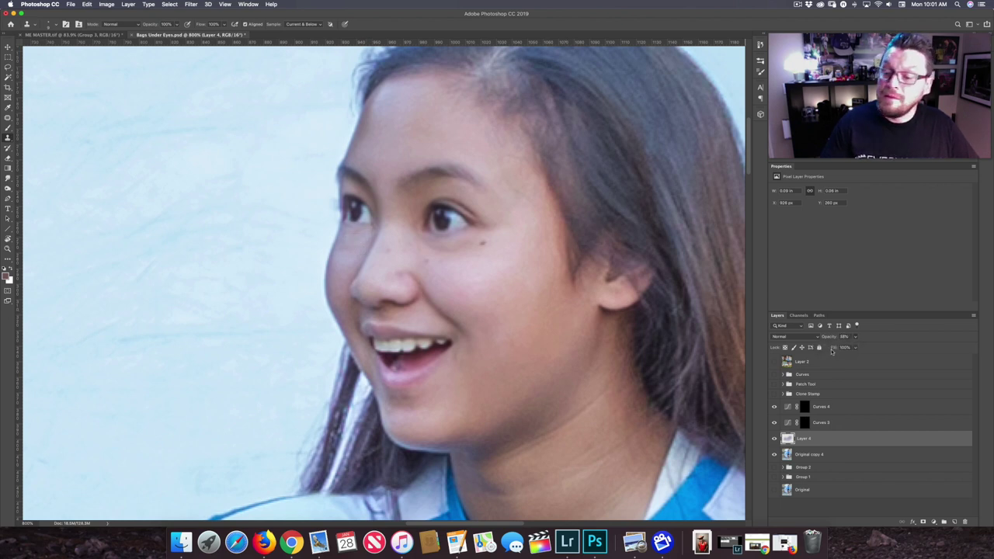
Step: Duplicate Original copy 4, hide the cloned layer, and patch the left-side under-eye bag with cheek skin using the Patch Tool
click(807, 454)
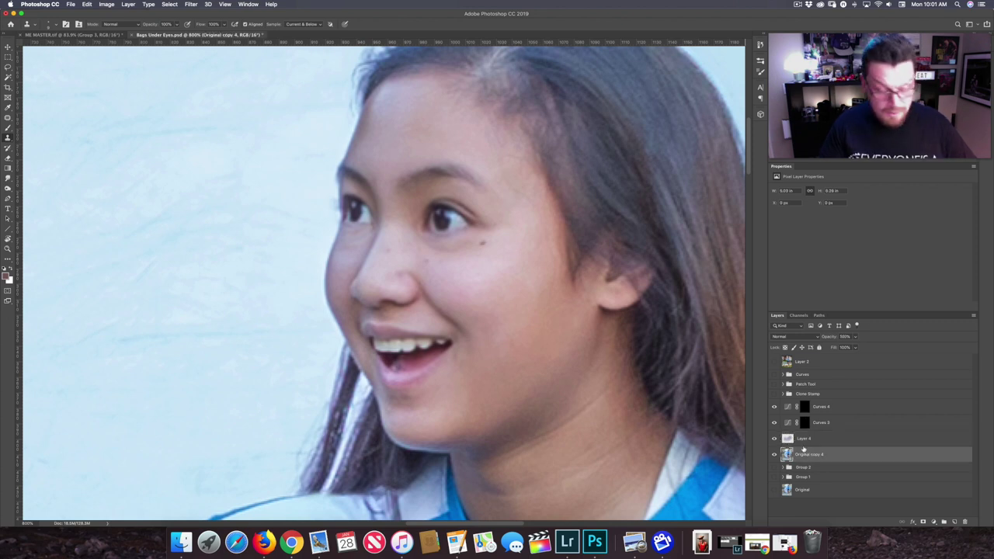
key(super+j)
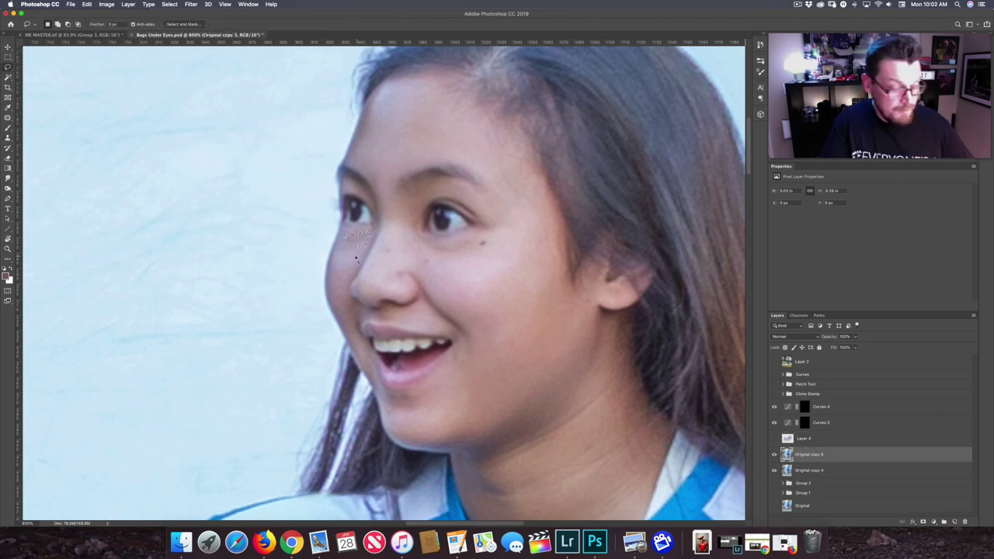
key(j)
mouse_move(373, 233)
mouse_down()
mouse_move(349, 239)
mouse_move(346, 248)
mouse_move(379, 239)
mouse_move(353, 262)
mouse_move(361, 268)
mouse_up()
key(super+d)
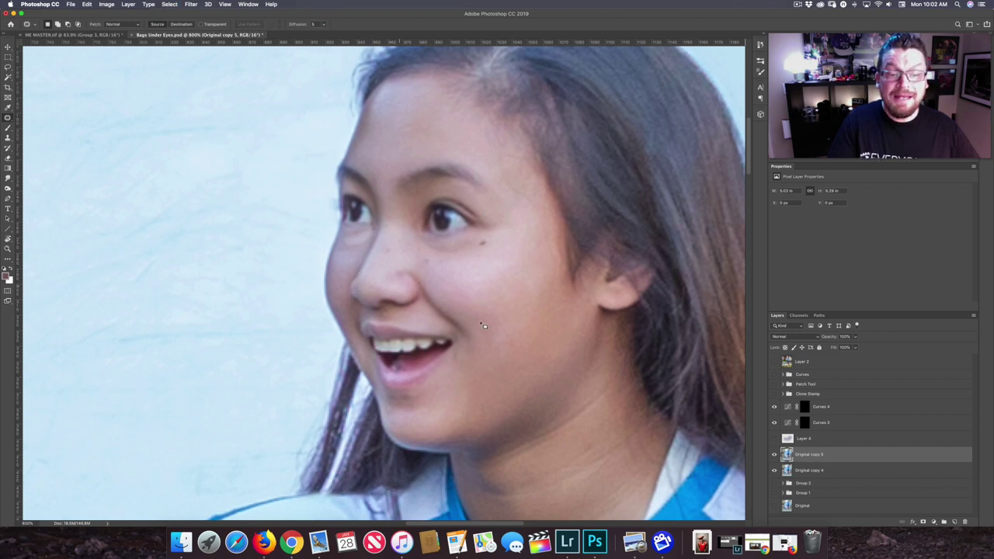
Step: Reduce the opacity of the patched Original copy 5 layer to 67%
key(b)
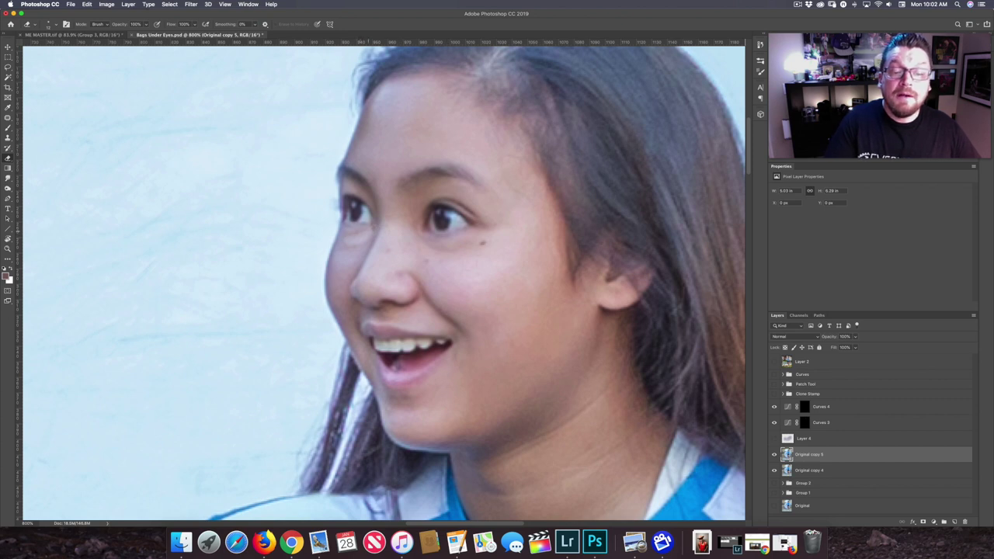
click(856, 337)
drag(853, 346, 847, 348)
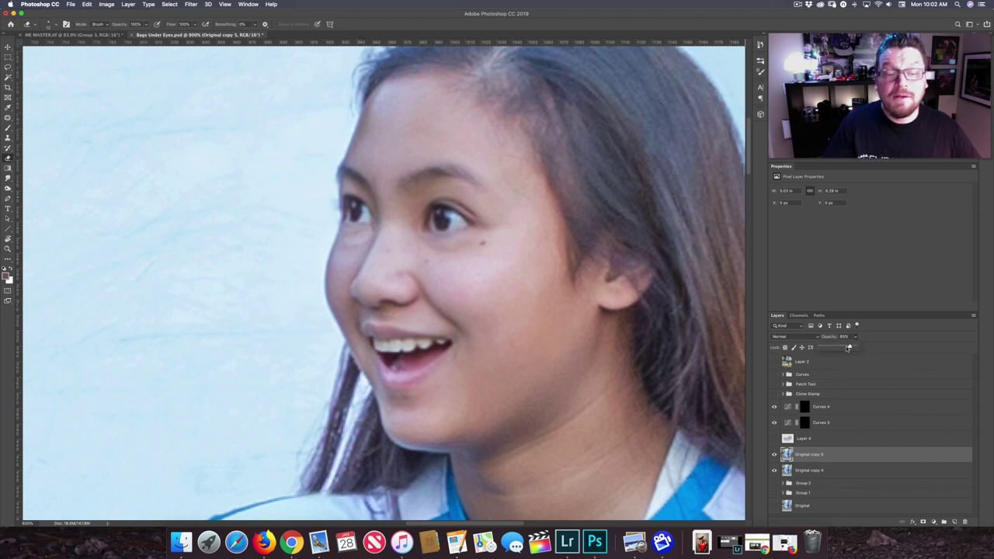
text(67)
key(Return)
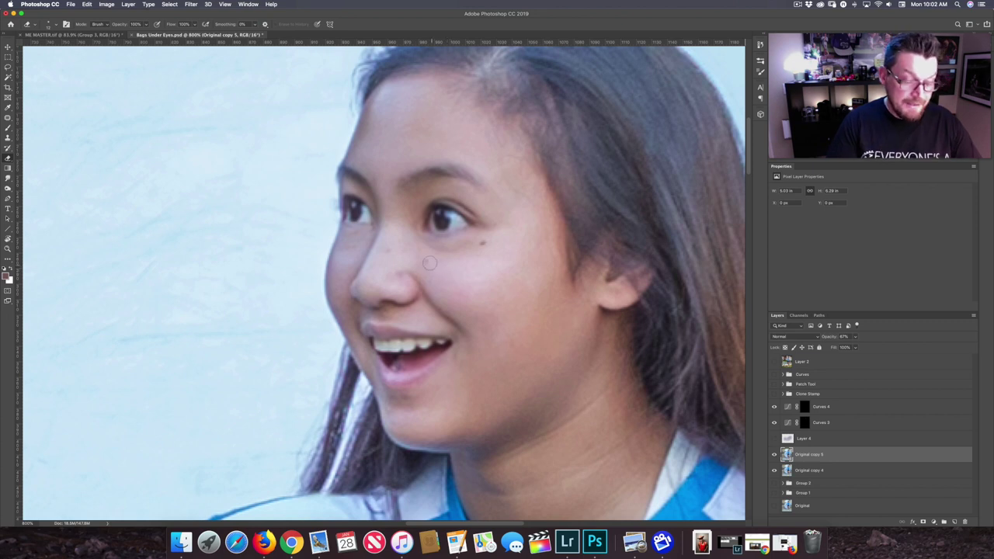
Step: Patch the skin under the eye on the image's right side with cheek skin on Original copy 5 and clear the selection
key(j)
mouse_move(438, 241)
mouse_down()
mouse_move(446, 248)
mouse_move(425, 242)
mouse_move(460, 264)
mouse_move(454, 256)
mouse_move(464, 292)
mouse_up()
key(super+d)
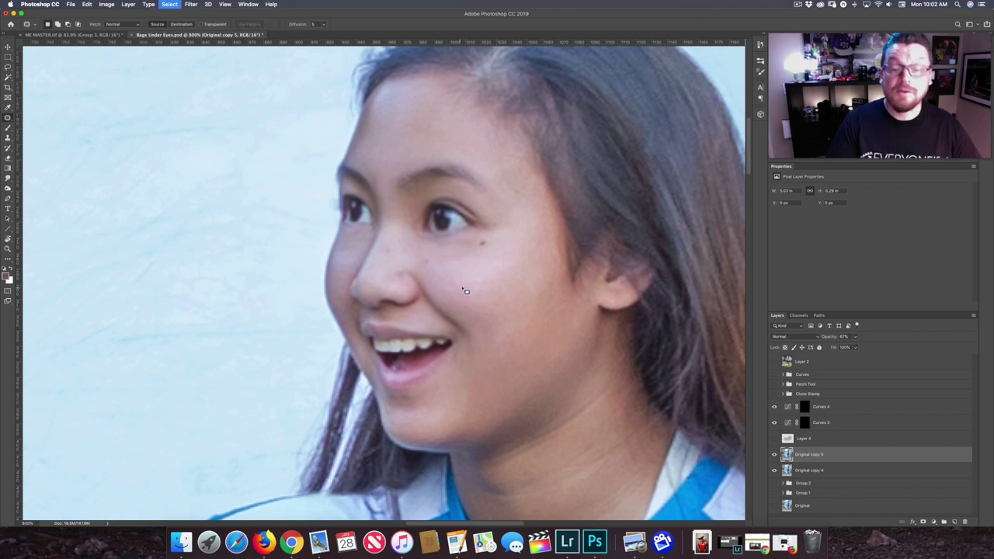
key(b)
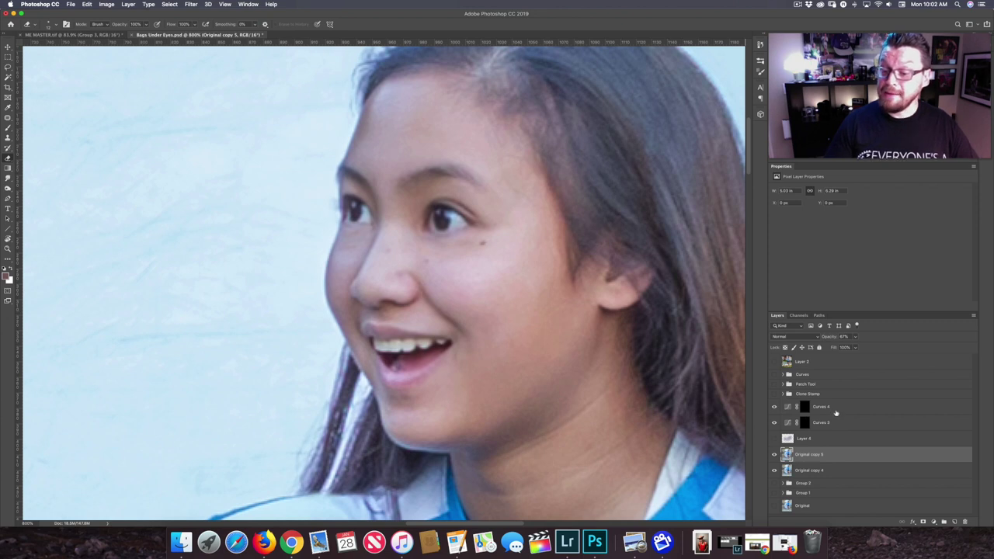
Step: Group all the layers from Original copy 4 up to Curves 4
click(816, 471)
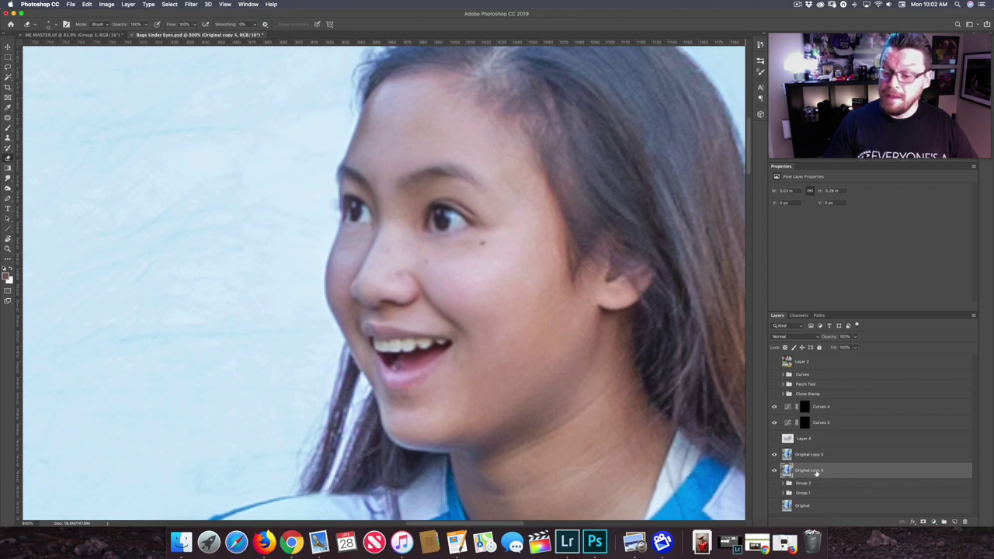
shift+click(828, 410)
key(super+g)
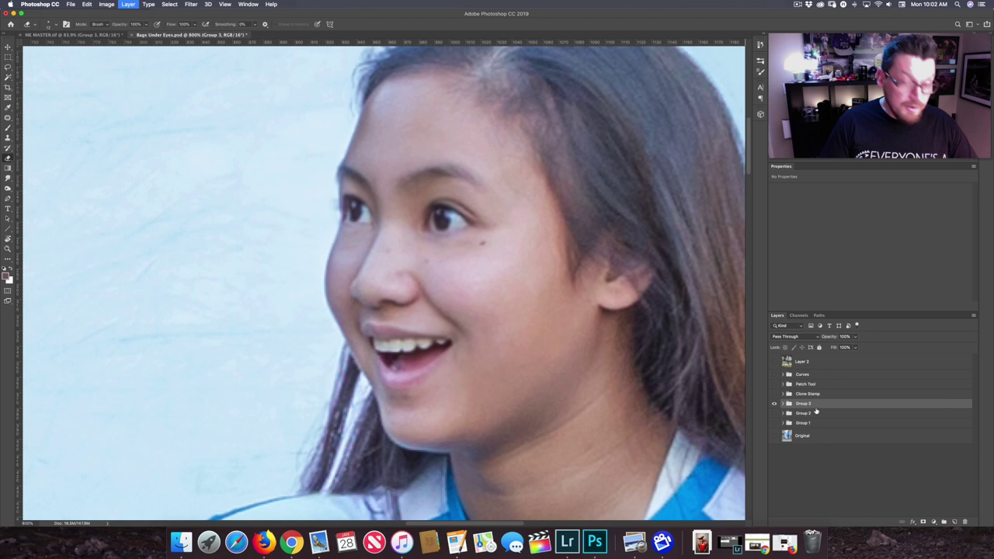
Step: Compare the finished composite in Layer 2 with the Group 3 retouch and the Original photo by toggling their visibility
click(774, 361)
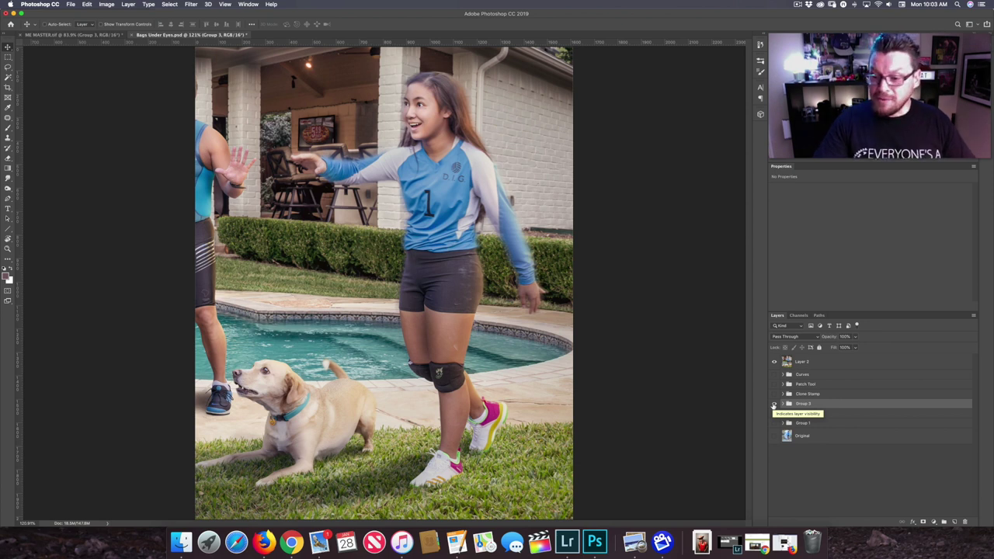
click(774, 405)
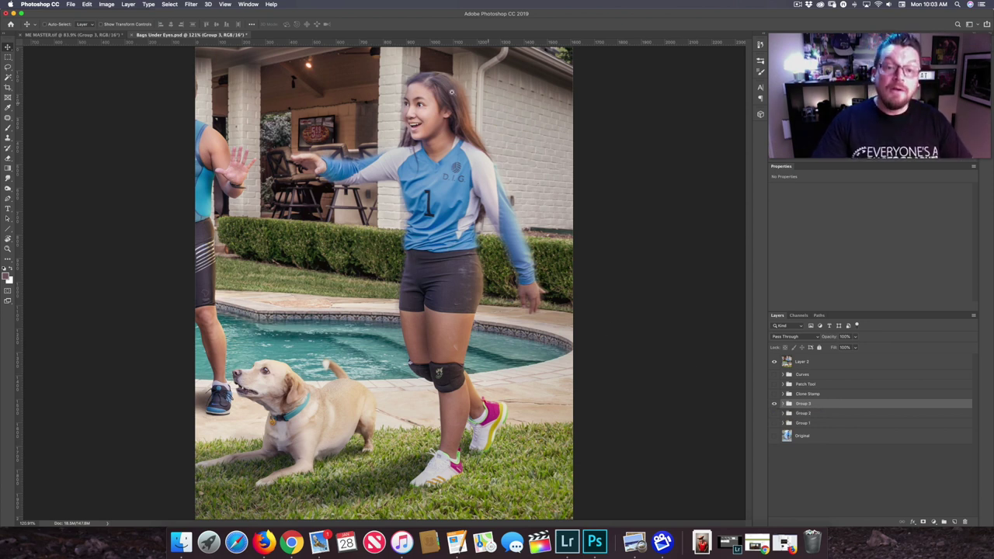
scroll(419, 104, up, 5)
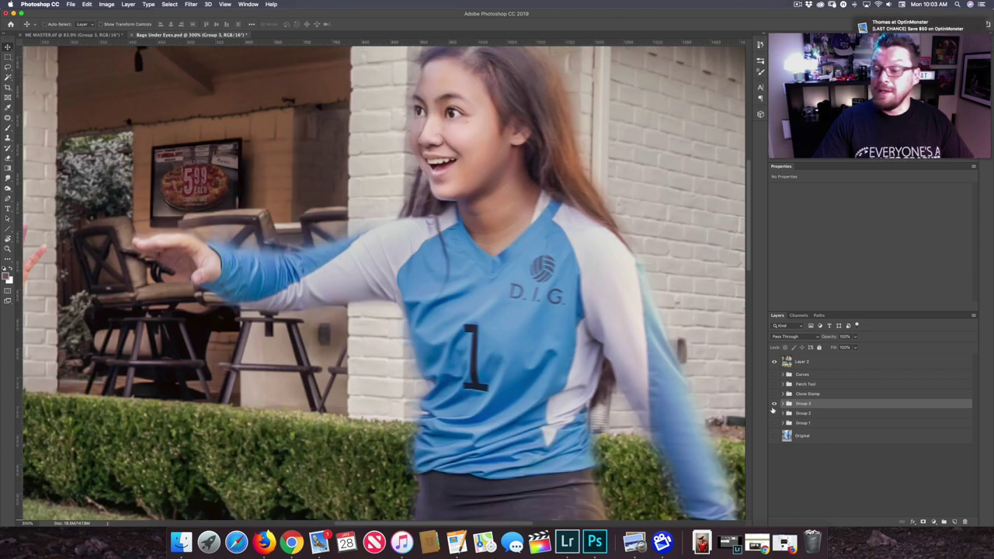
click(774, 405)
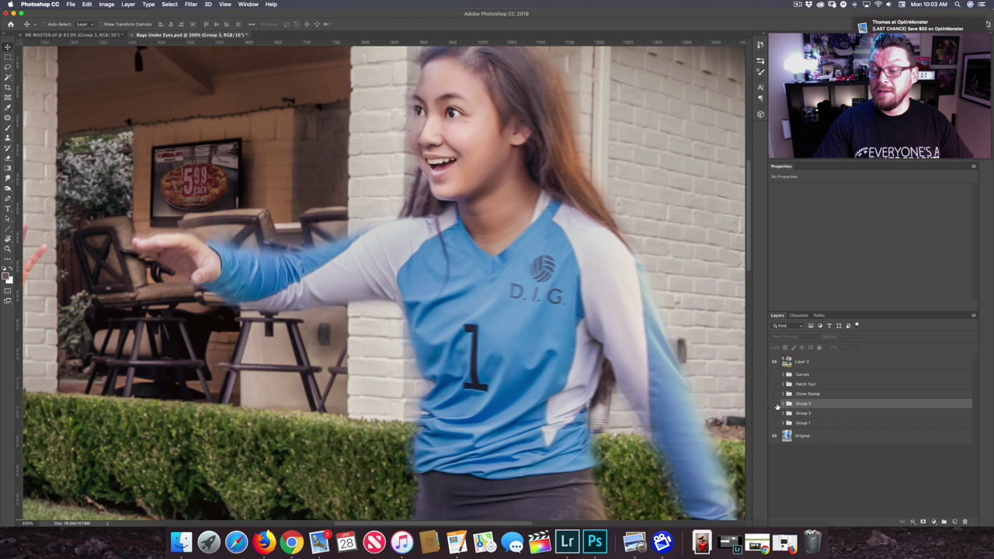
click(774, 361)
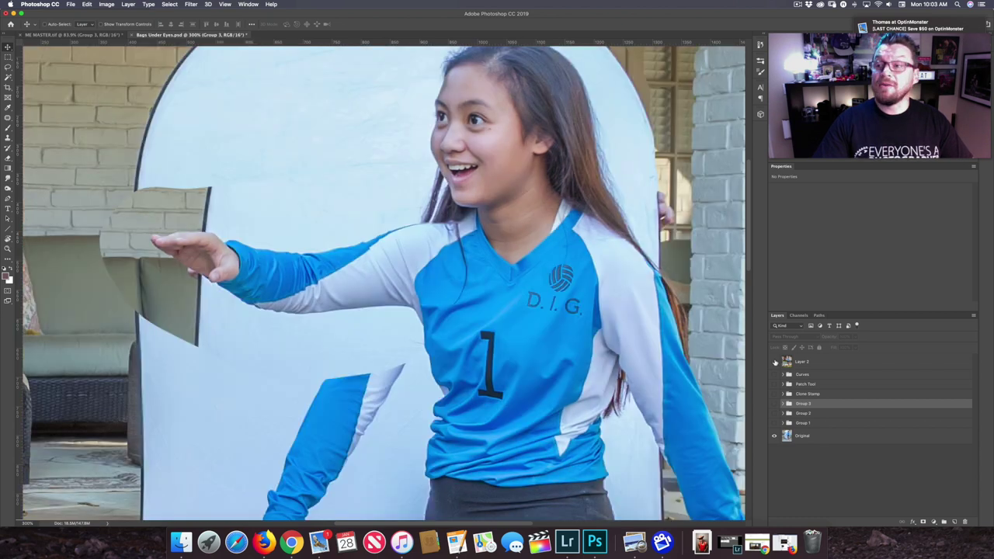
click(774, 362)
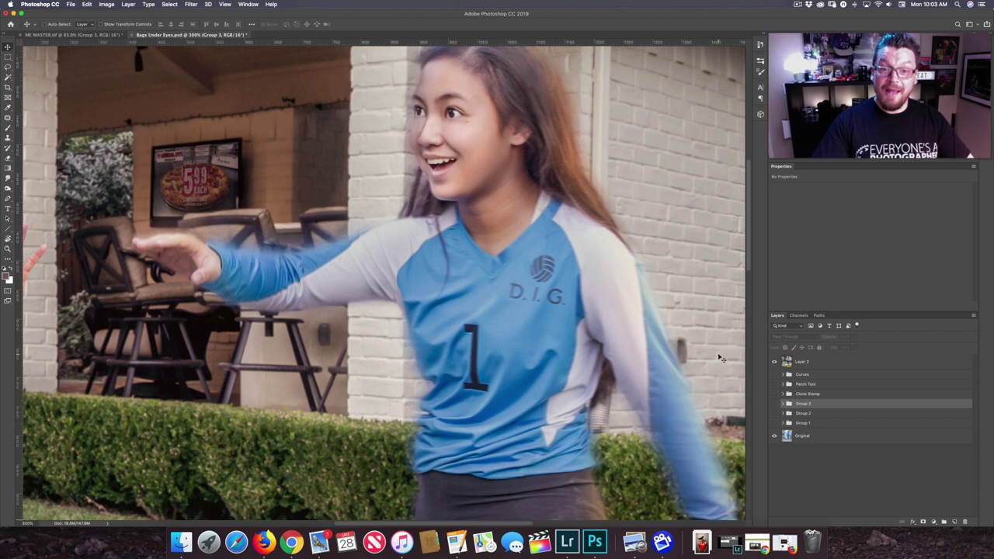
Step: Switch to the ME MASTER.tif portrait document
click(68, 35)
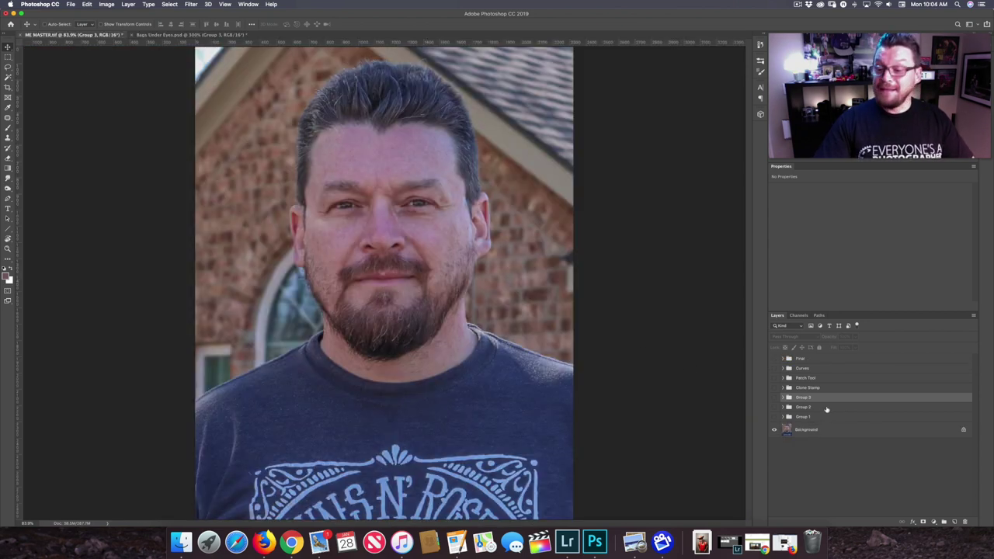